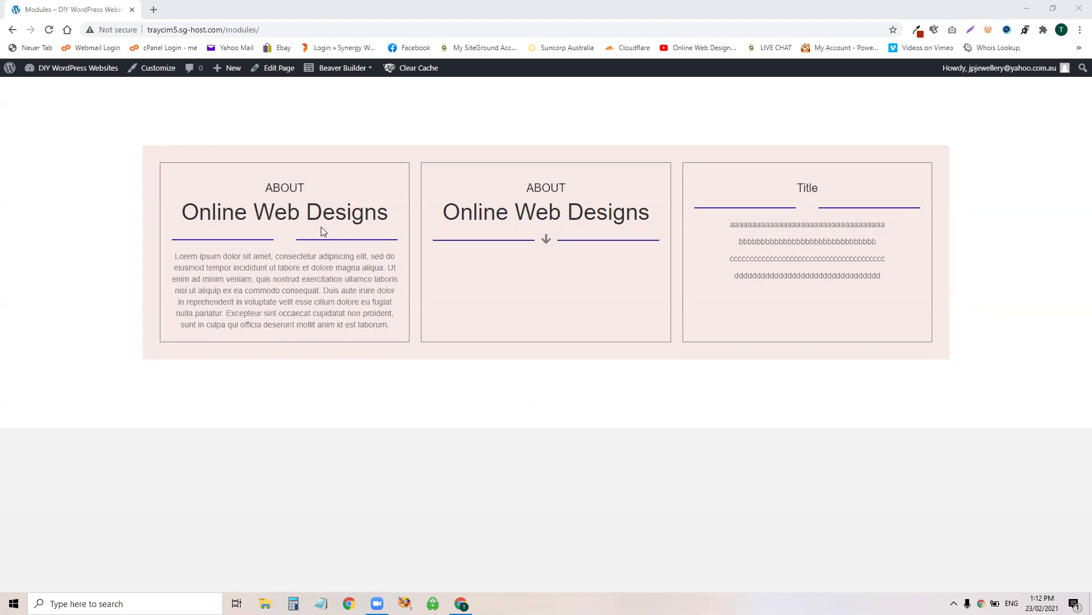
Open the page in Beaver Builder and expand the first heading module's Title typography settings
drag(394, 214, 120, 215)
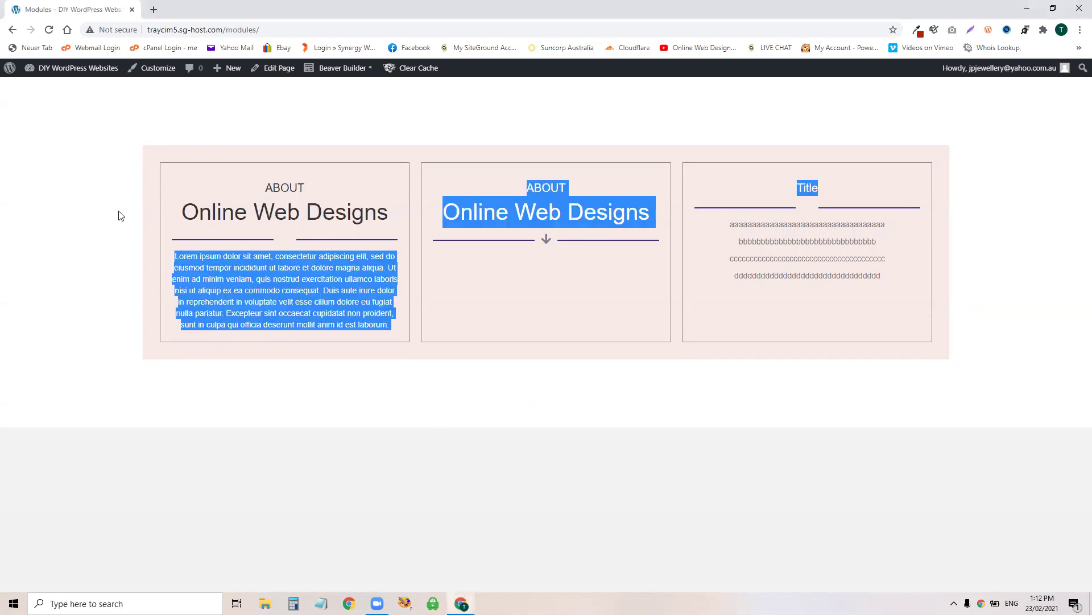
click(317, 209)
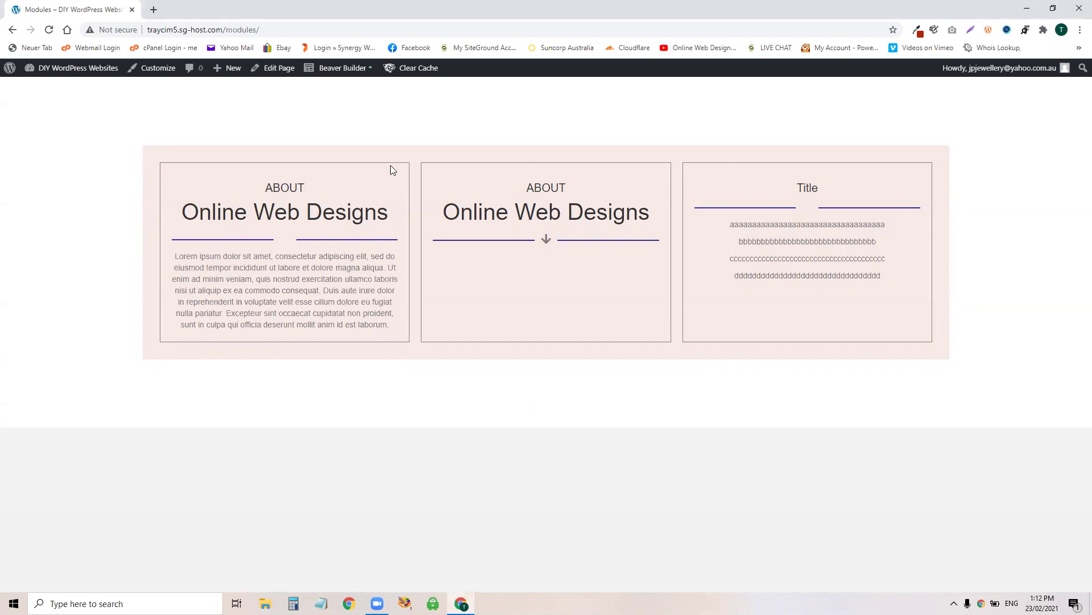
click(333, 69)
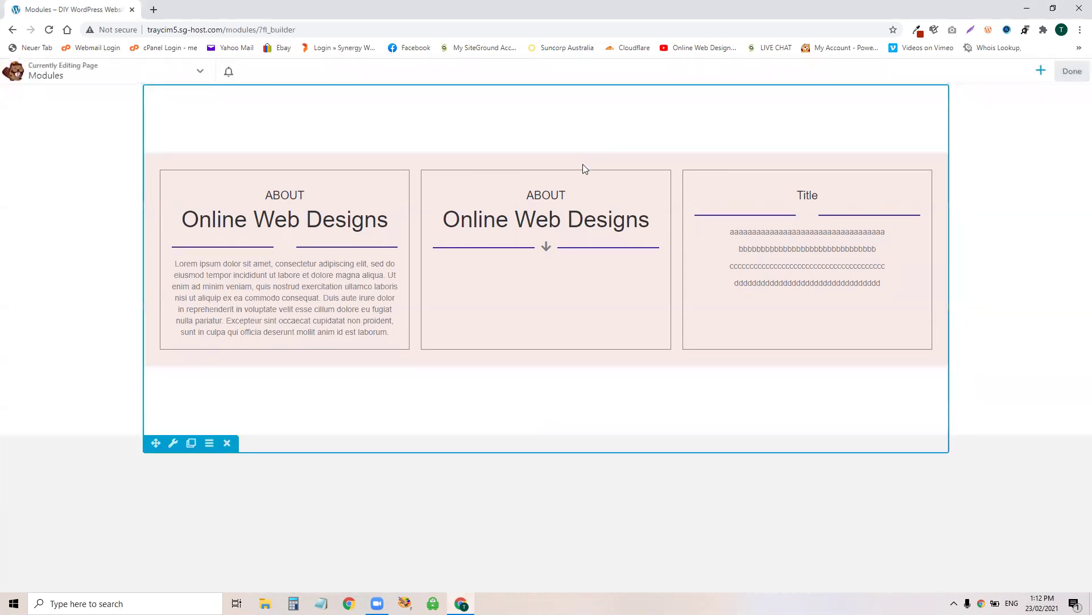
click(885, 231)
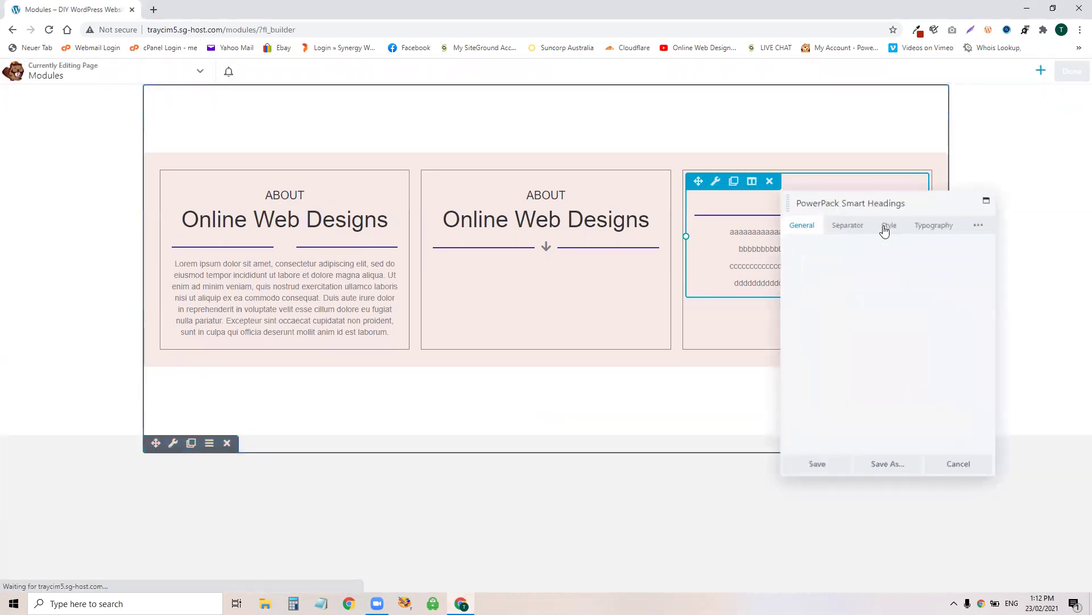
click(940, 229)
click(823, 295)
scroll(882, 276, down, 5)
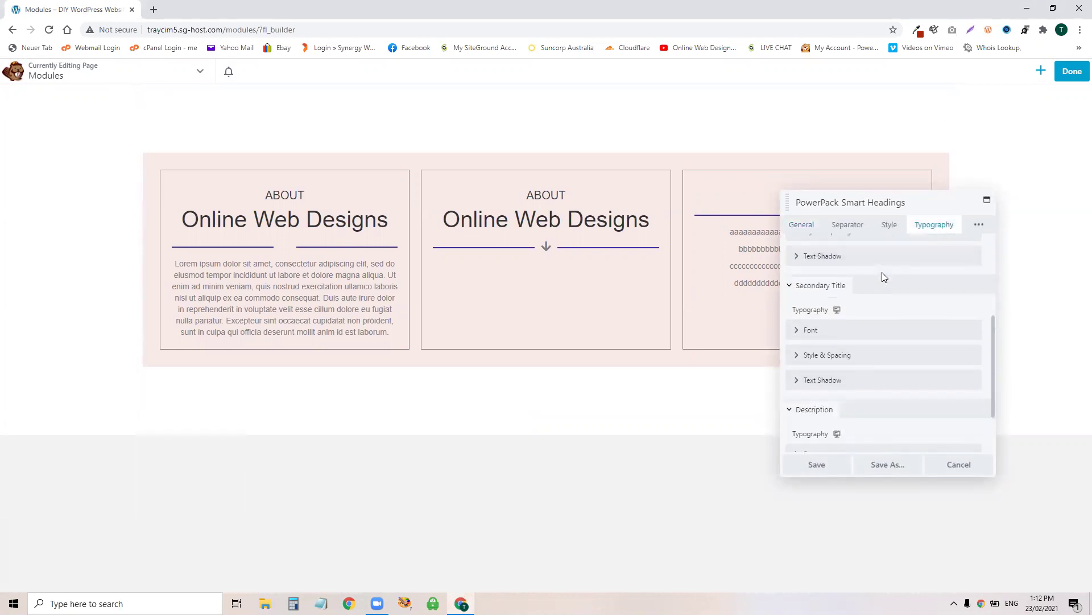
scroll(882, 275, up, 5)
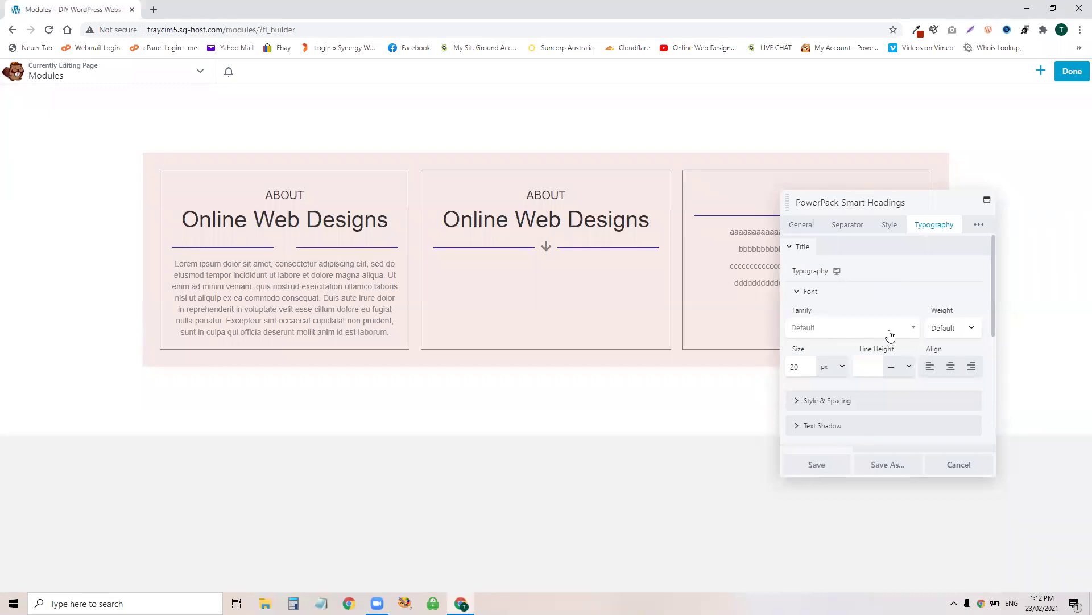
scroll(885, 292, down, 1)
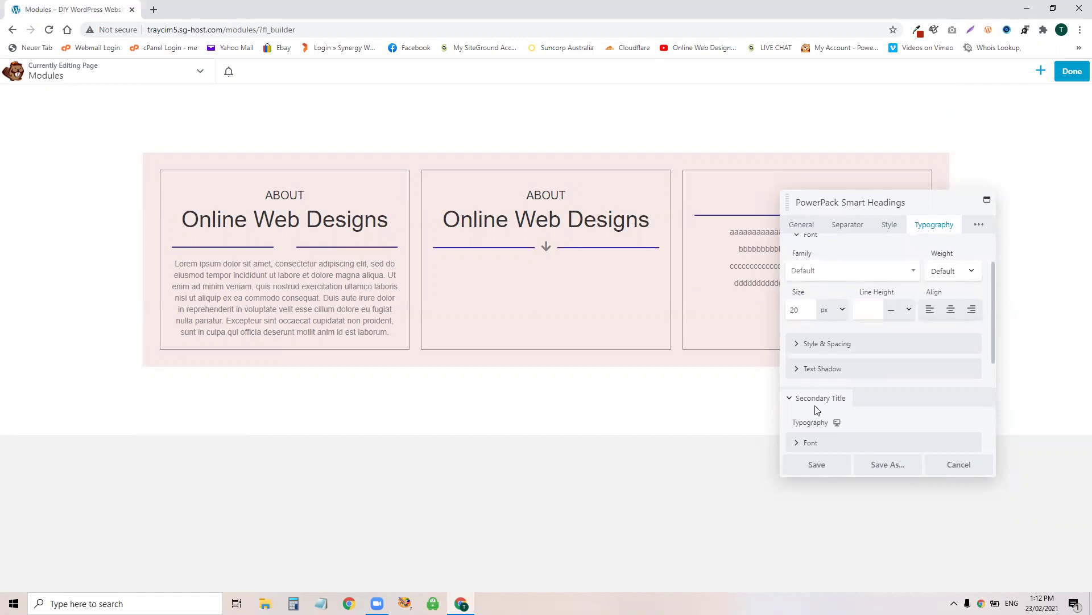
Set the title font to Lato with Bold weight and save the module
click(857, 272)
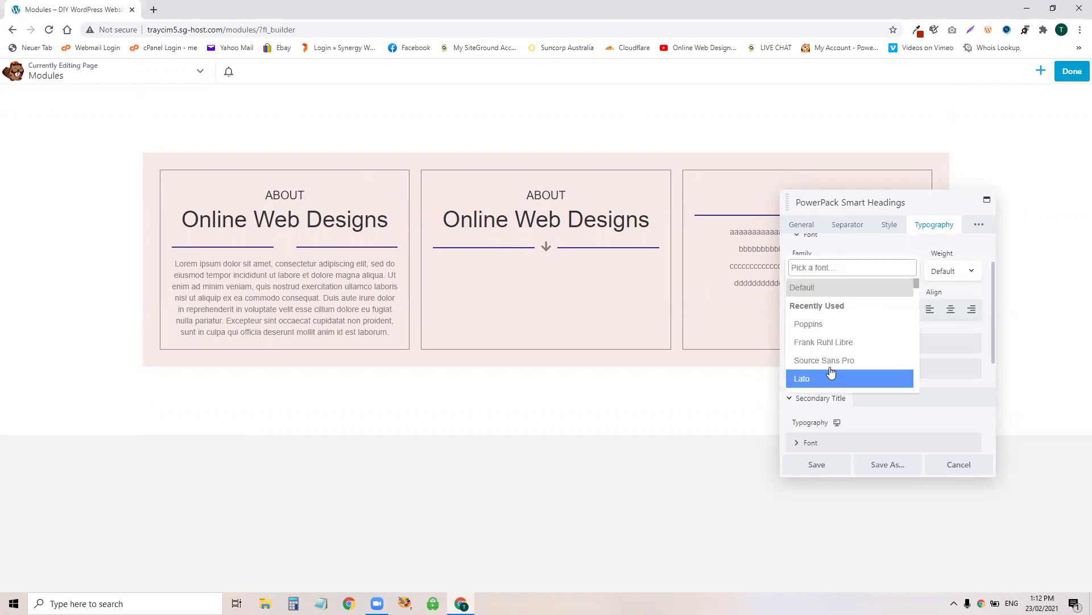
click(816, 379)
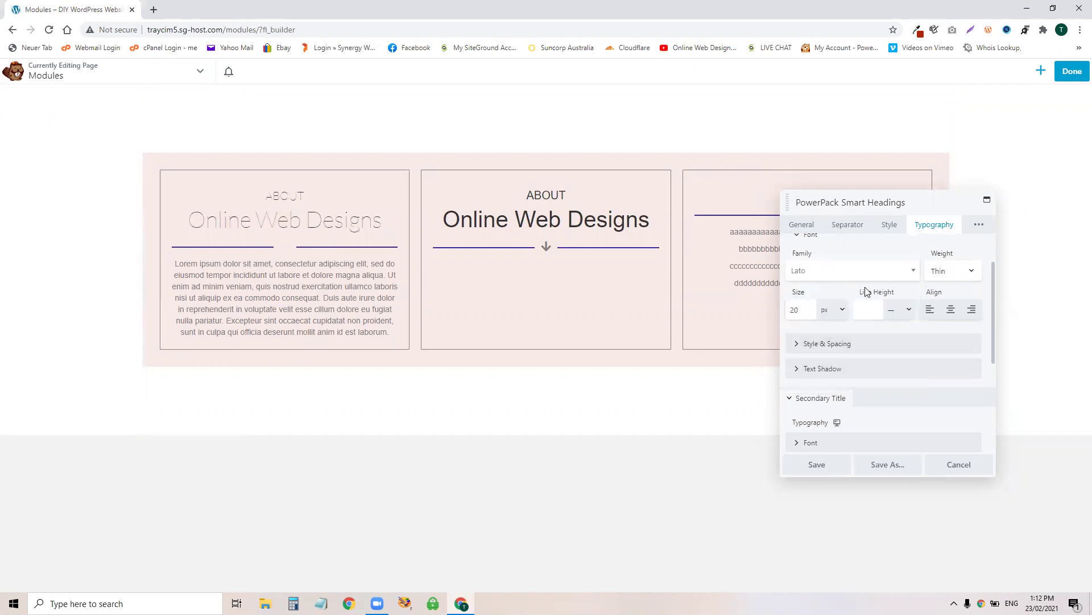
click(944, 275)
click(949, 314)
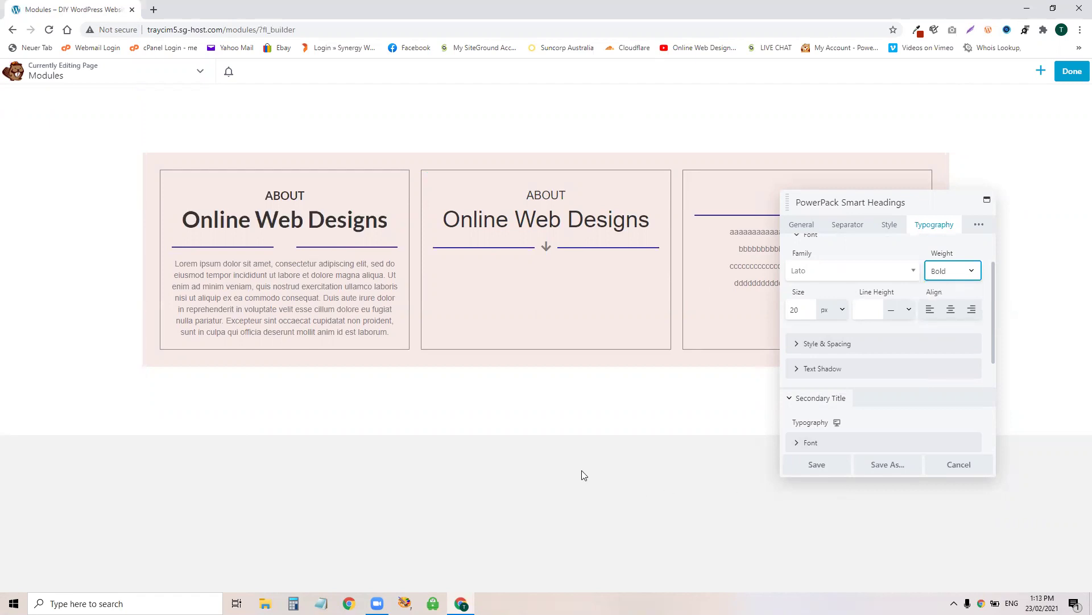
click(822, 468)
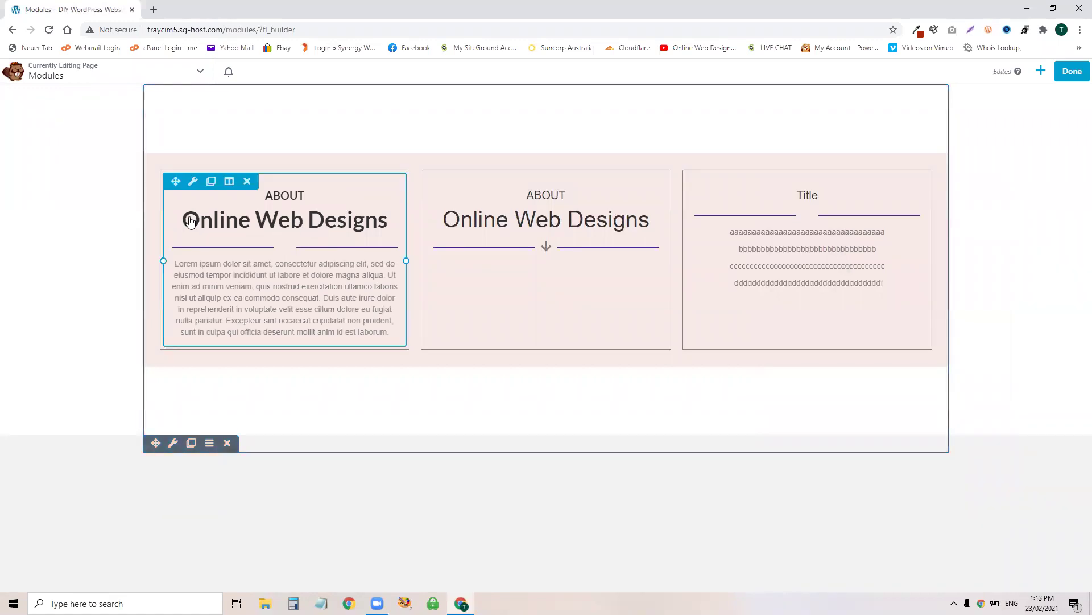
Reset the first heading's font family and weight to Default, save, and finish editing
click(194, 182)
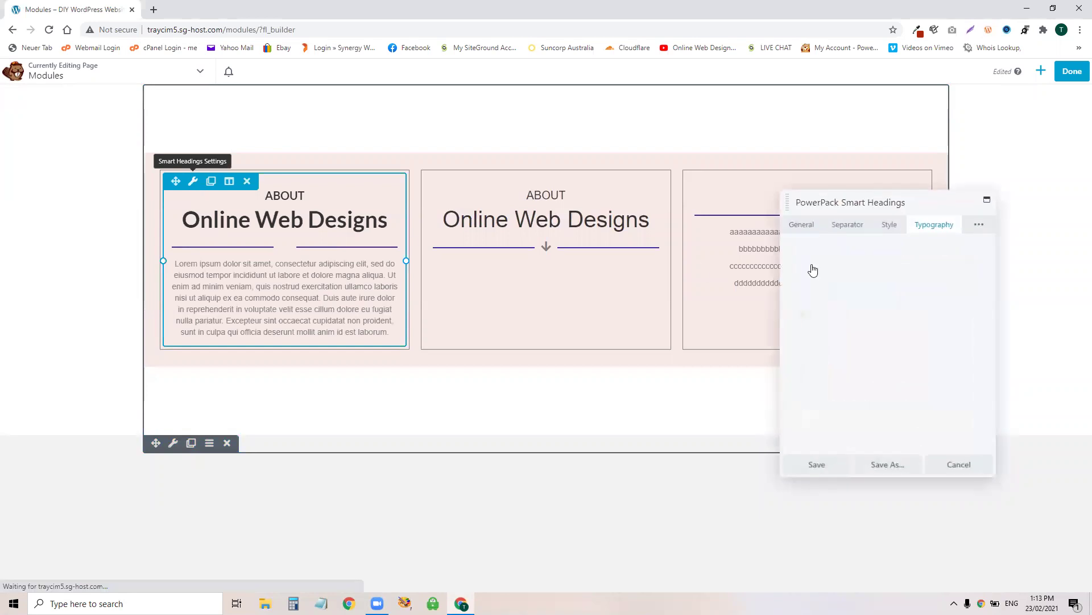
click(836, 289)
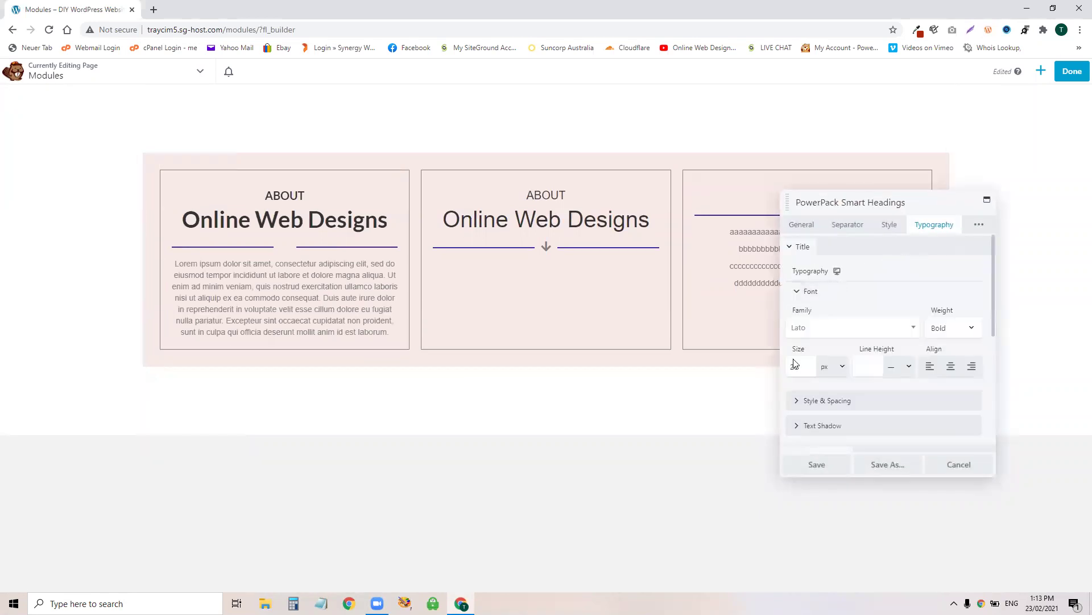
click(840, 323)
click(820, 344)
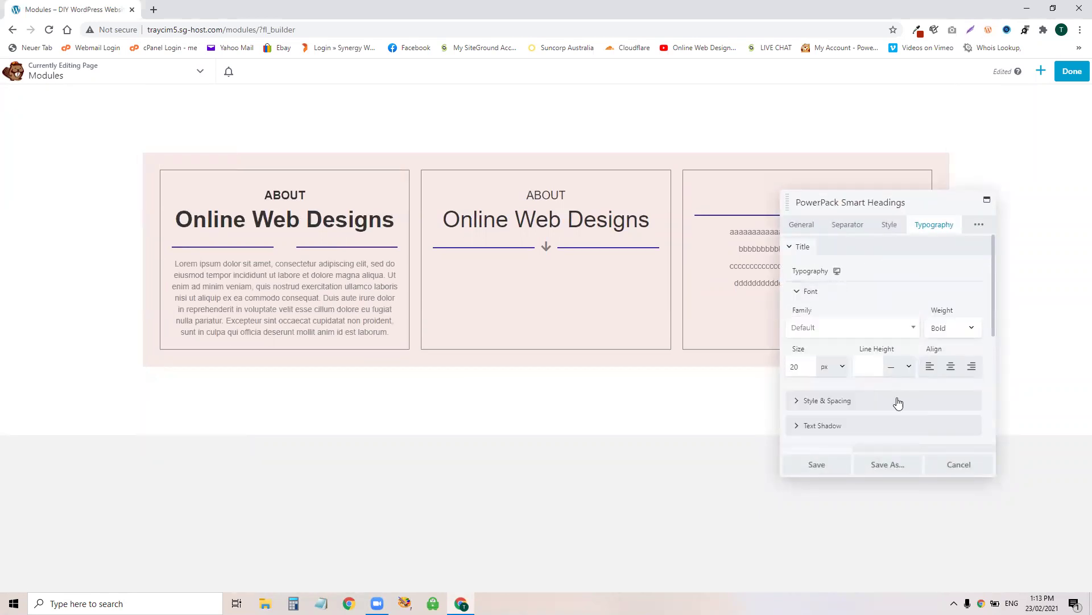
click(944, 329)
click(951, 344)
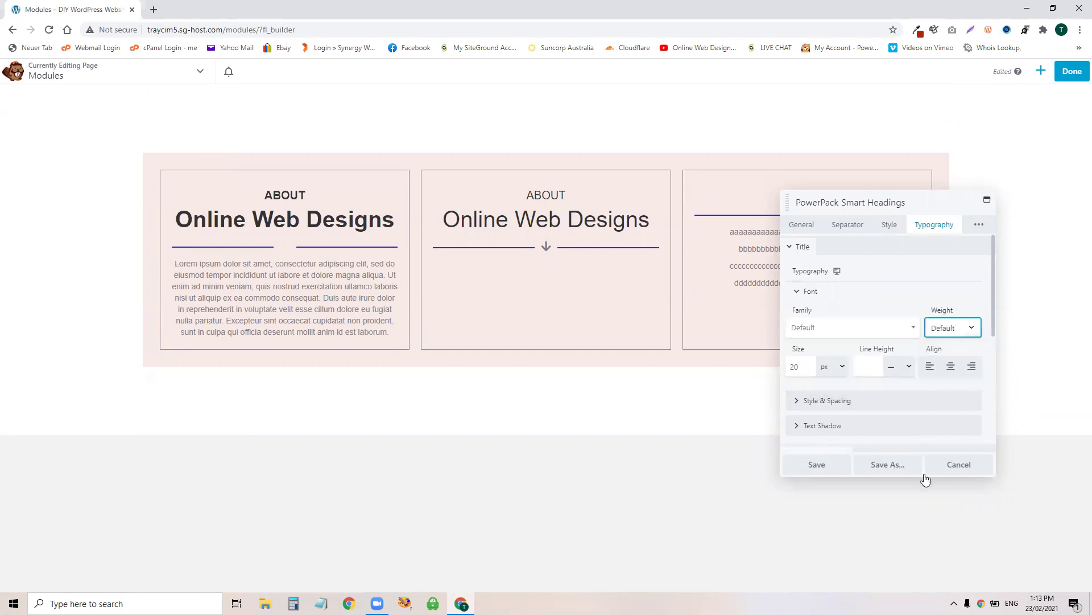
click(817, 465)
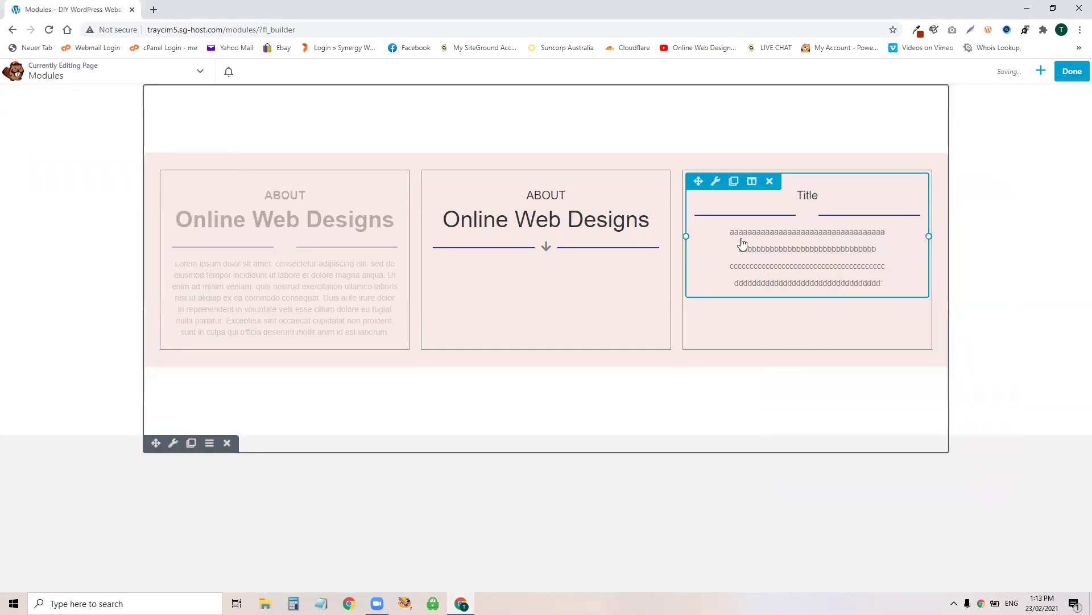
click(1070, 77)
Publish the page, go to the Customizer, and sign in with the saved login
click(1019, 70)
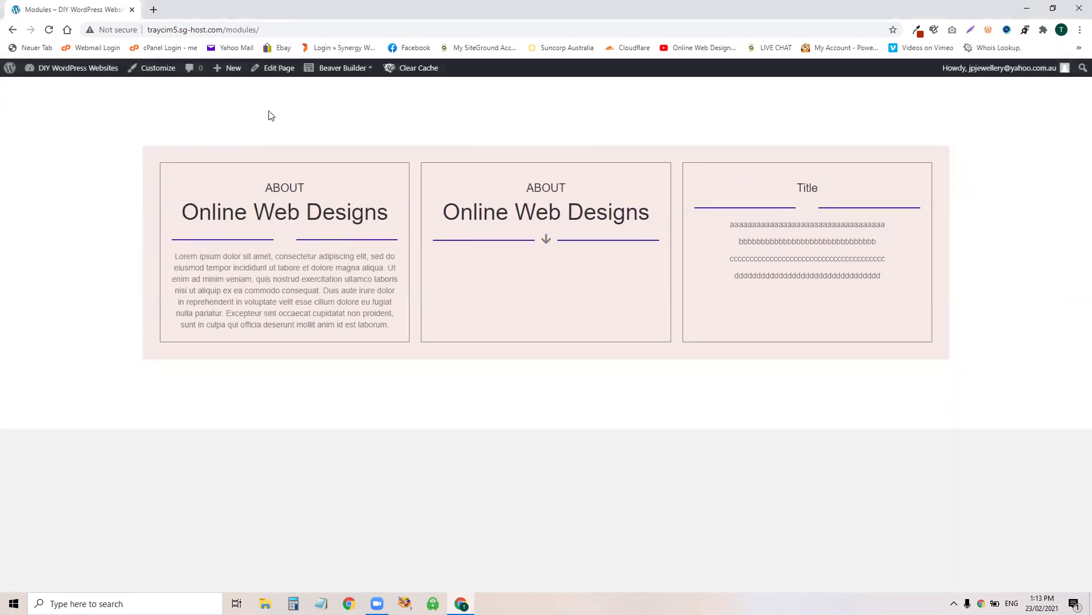
click(155, 70)
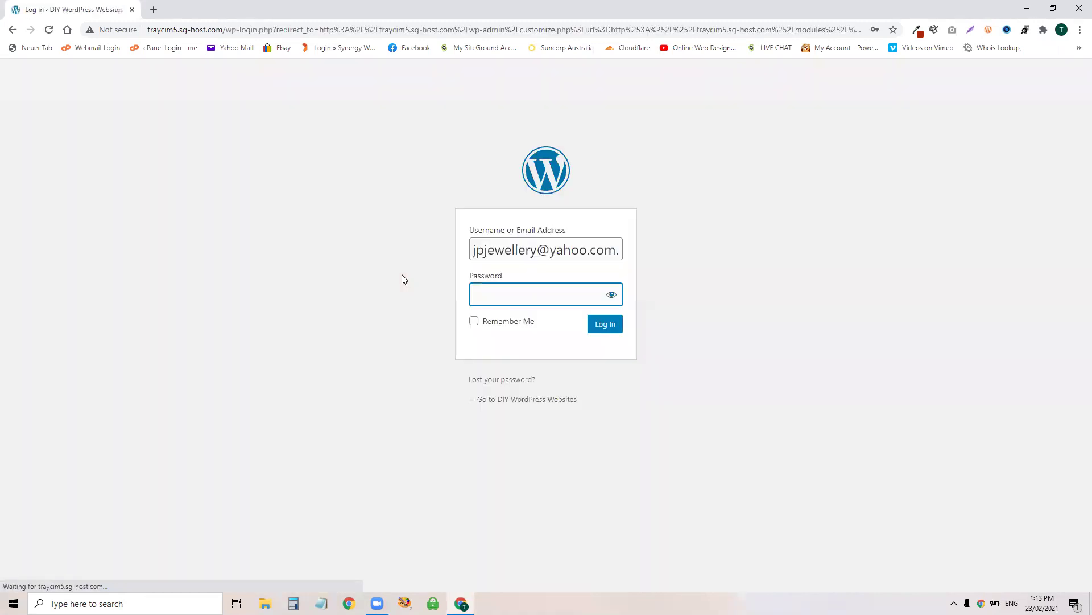
click(537, 250)
click(535, 279)
click(605, 324)
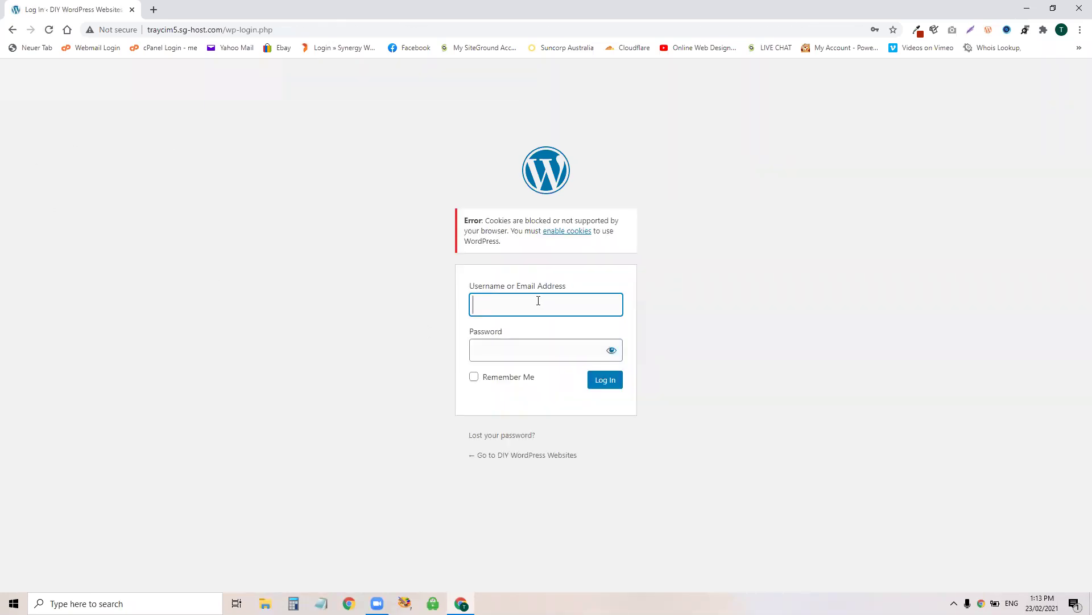
Sign in again using the saved login details
click(538, 301)
click(563, 337)
click(605, 379)
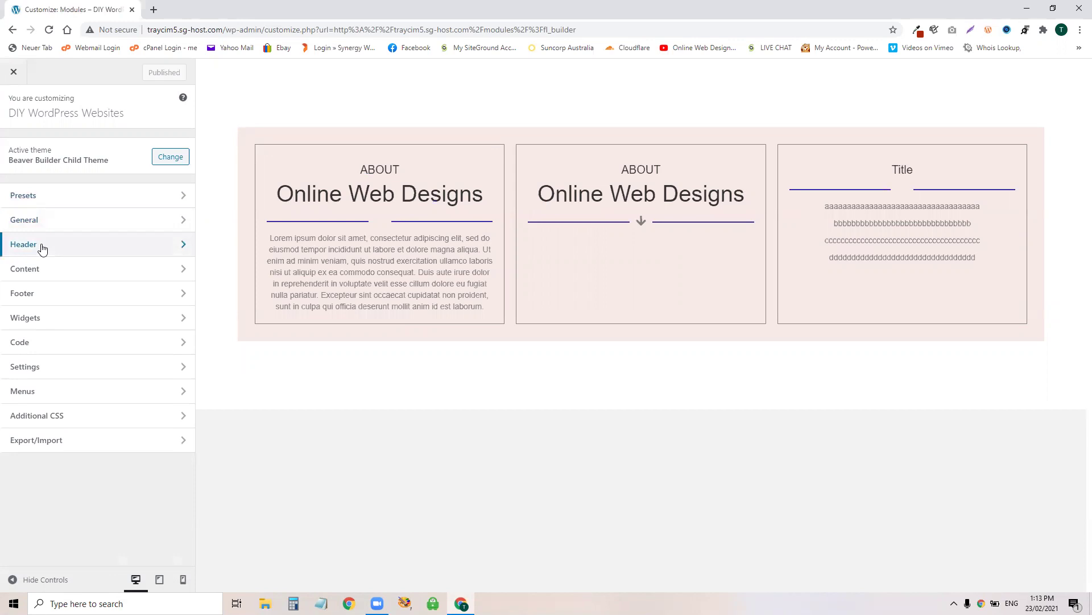
Under General > Headings, give H1 font size 50, line height 1.5 and letter spacing .5
click(106, 225)
click(101, 223)
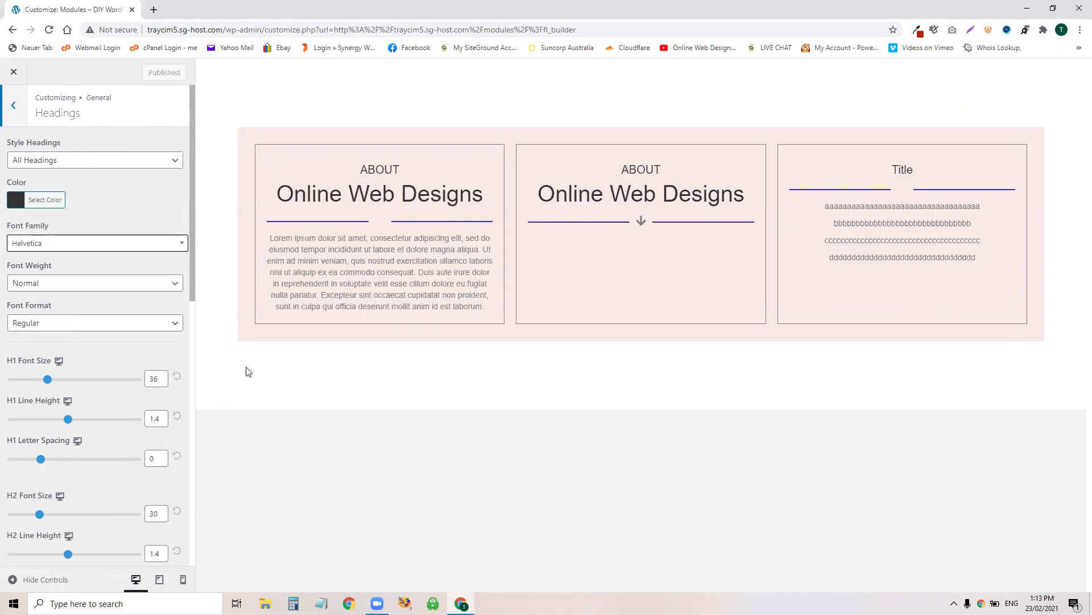
double_click(153, 378)
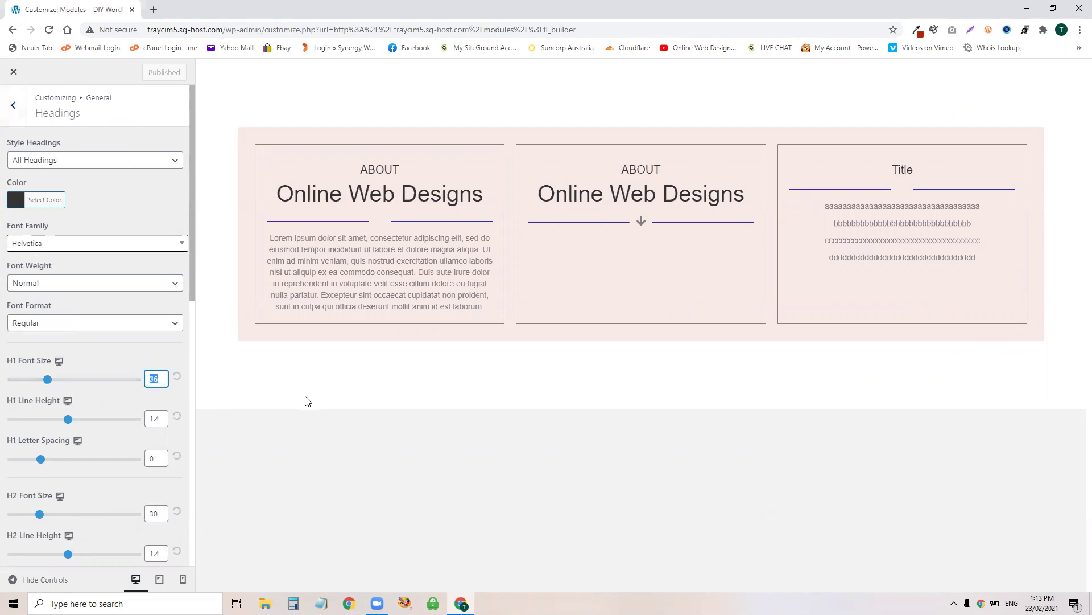
text(50)
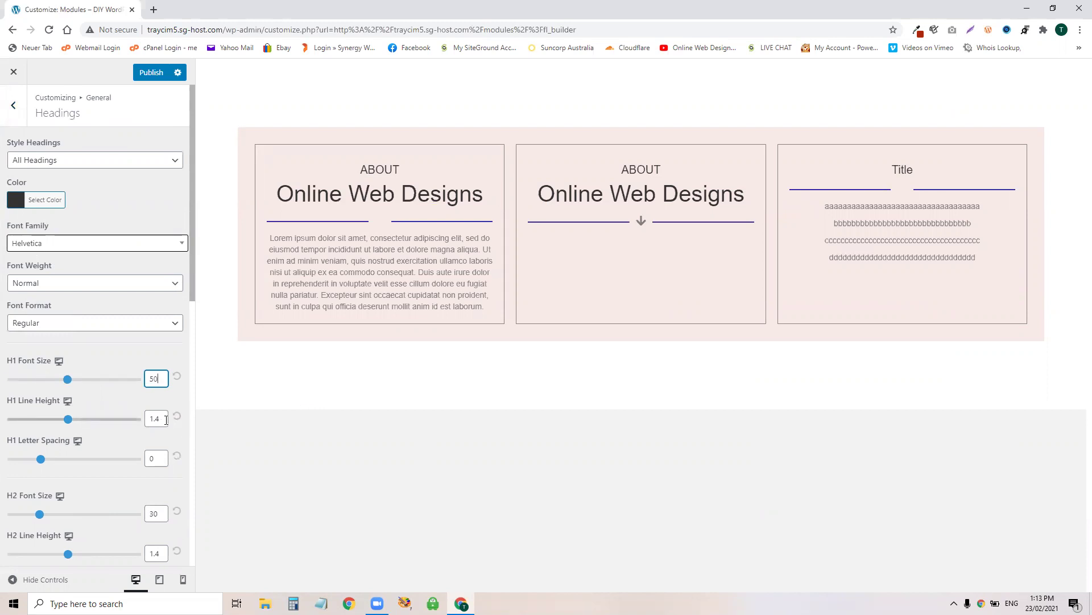
double_click(165, 419)
text(1.5)
double_click(157, 459)
text(.5)
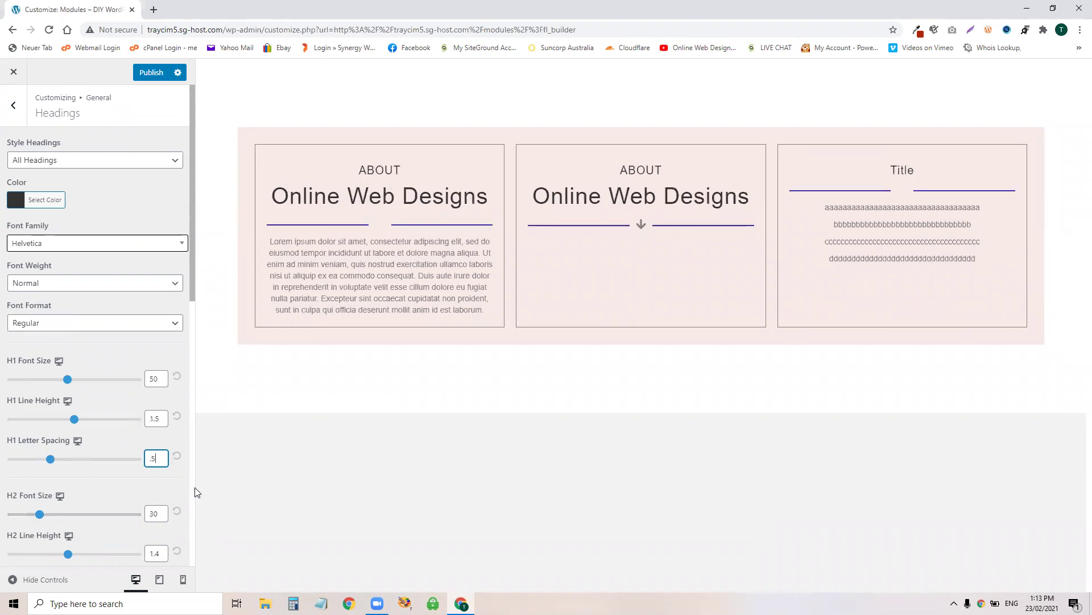
click(311, 445)
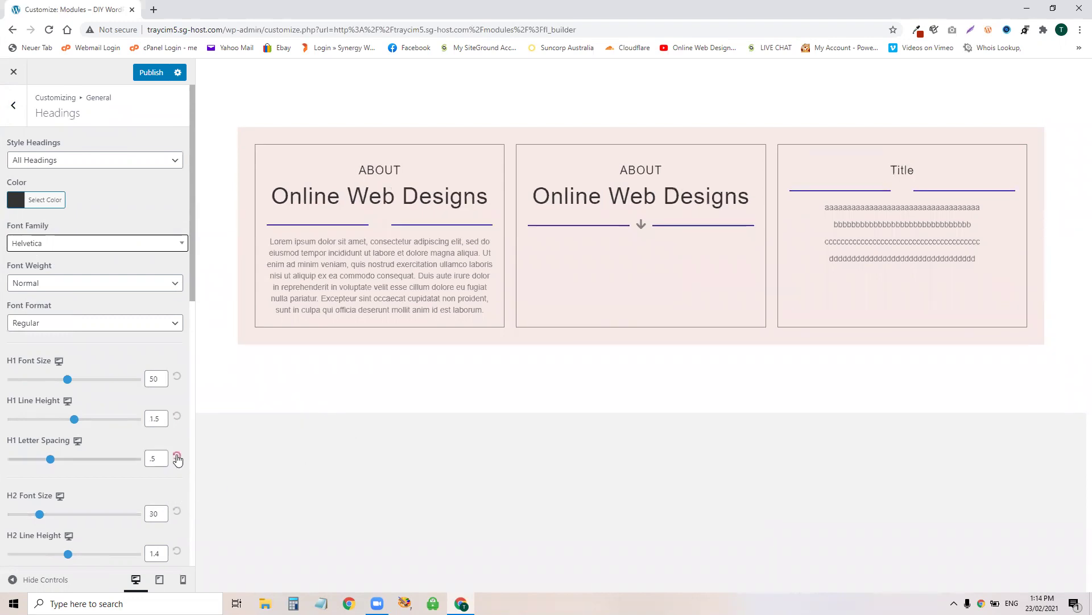
drag(193, 285, 206, 353)
Set H2 font size to 40 and enter an H2 line height of 10
scroll(190, 294, down, 3)
click(155, 338)
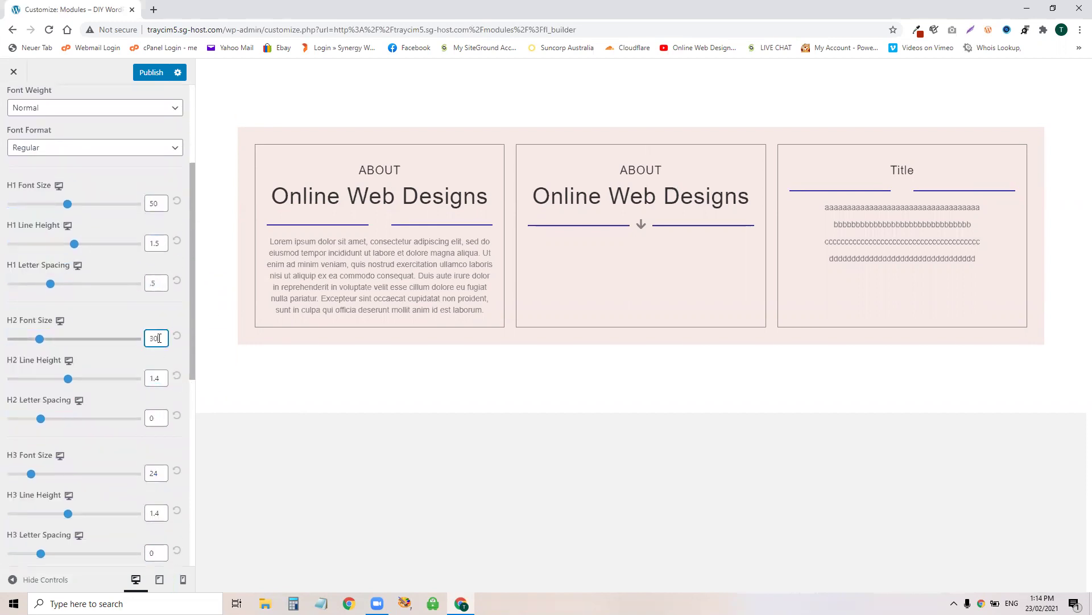
double_click(154, 338)
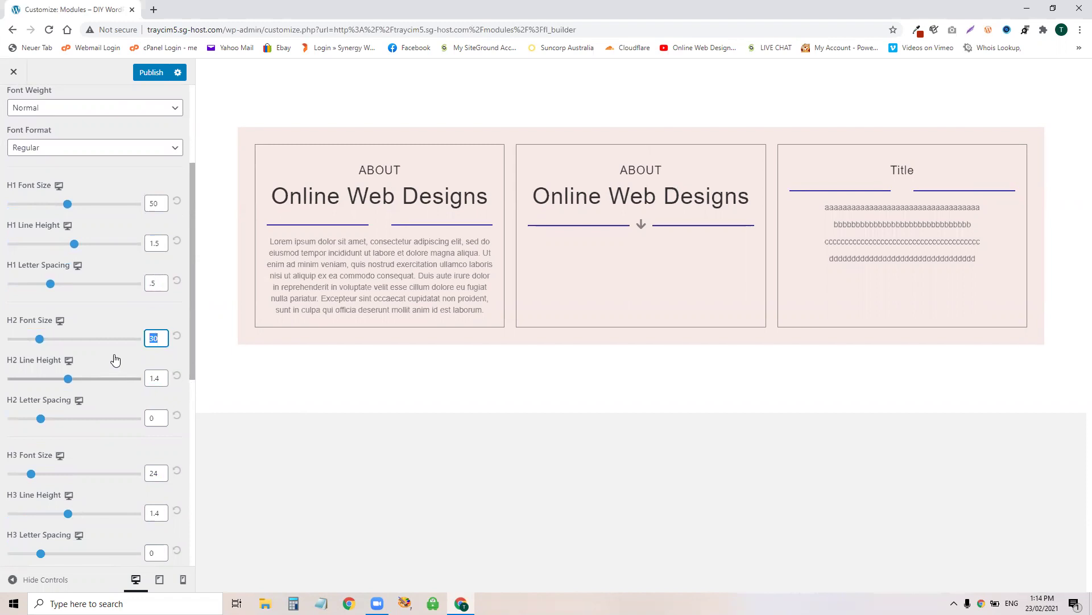
text(40)
double_click(156, 377)
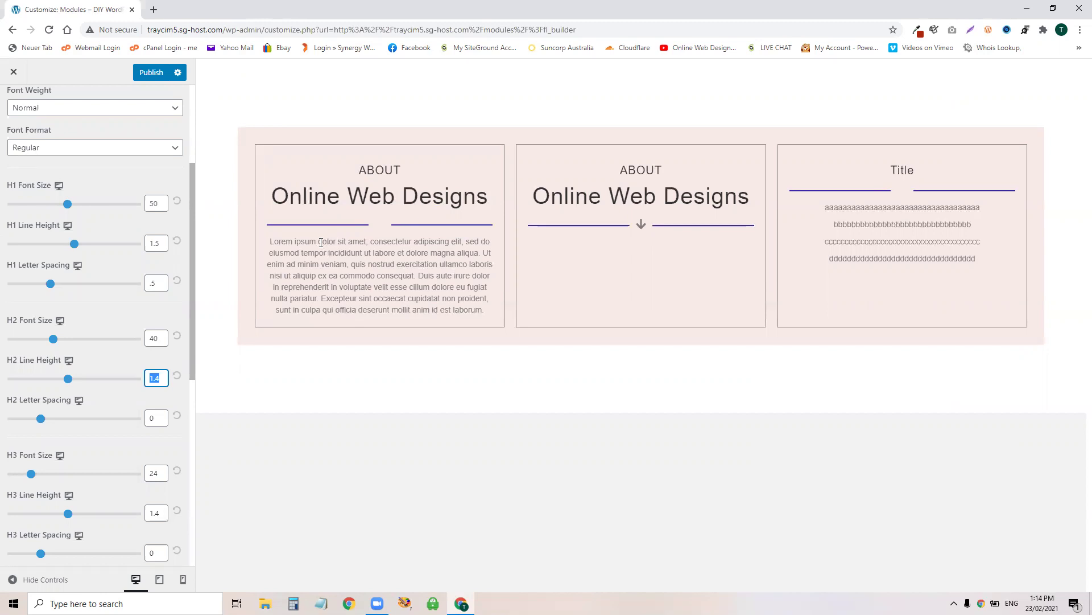
drag(343, 241, 402, 242)
drag(335, 252, 340, 253)
double_click(161, 377)
text(10)
click(286, 492)
Correct H2 line height to 1.5 and set H2 letter spacing to .5
double_click(153, 378)
text(1.5)
double_click(155, 418)
text(.5)
click(320, 401)
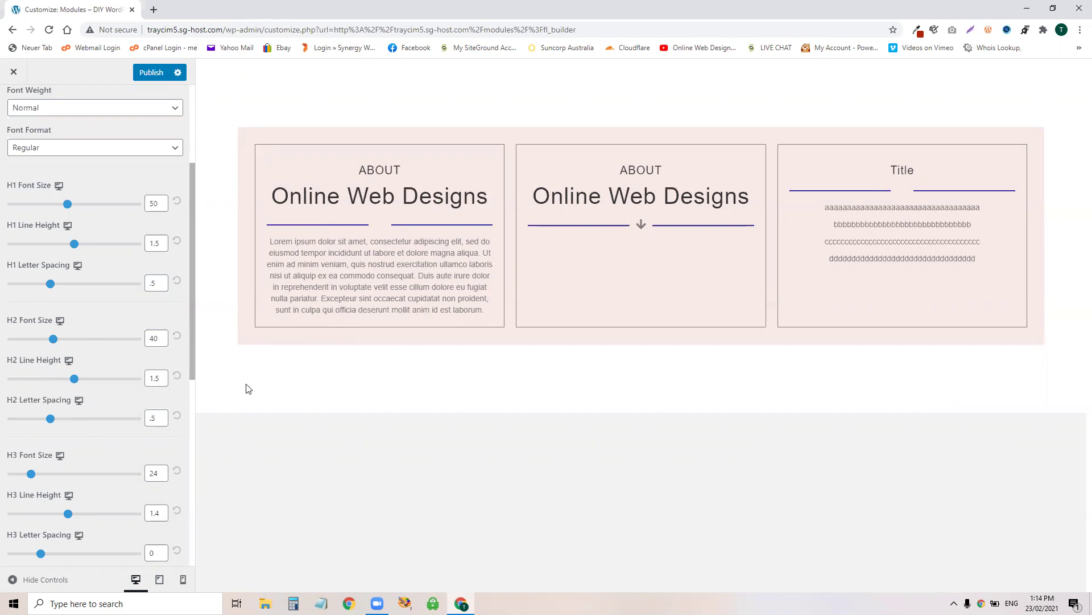
click(189, 431)
key(ctrl+a)
click(291, 425)
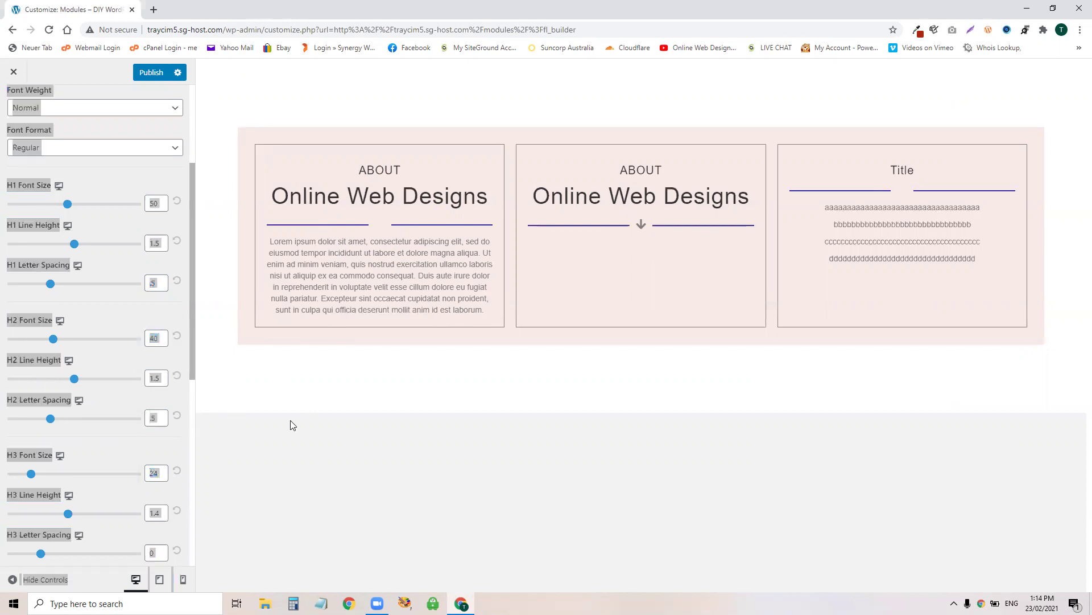
click(192, 398)
Give H3 font size 30, line height 1.5 and letter spacing .5
click(151, 324)
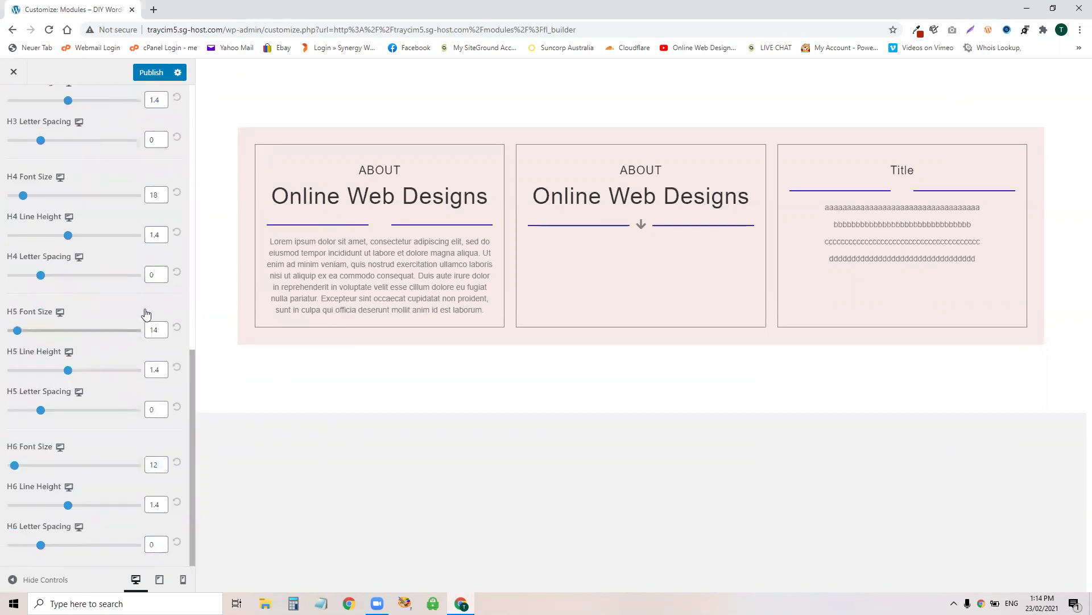
scroll(133, 161, up, 2)
scroll(133, 161, up, 3)
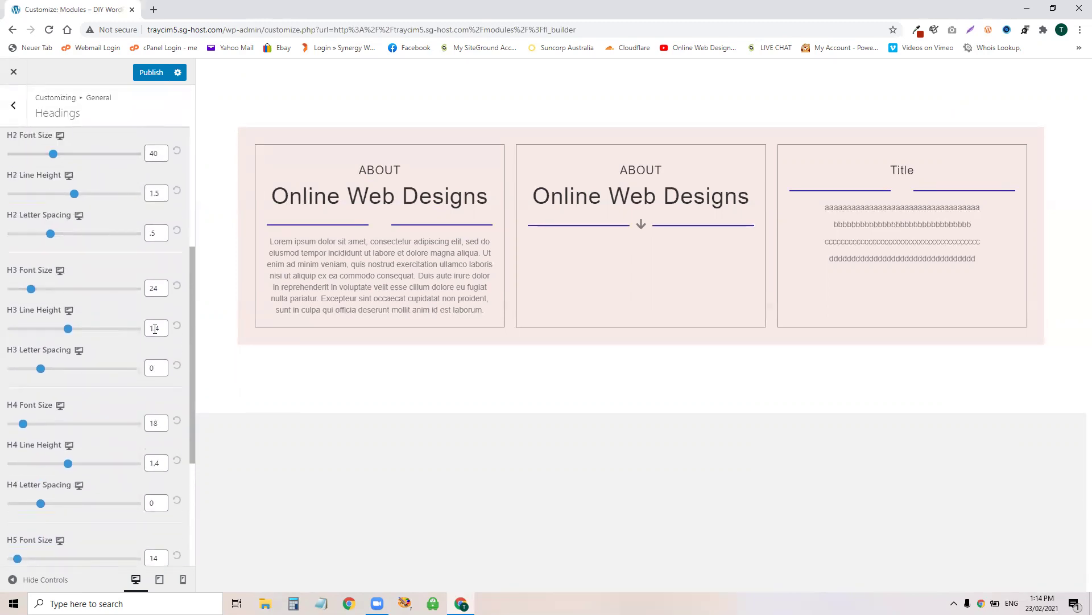
double_click(156, 288)
text(30)
double_click(155, 328)
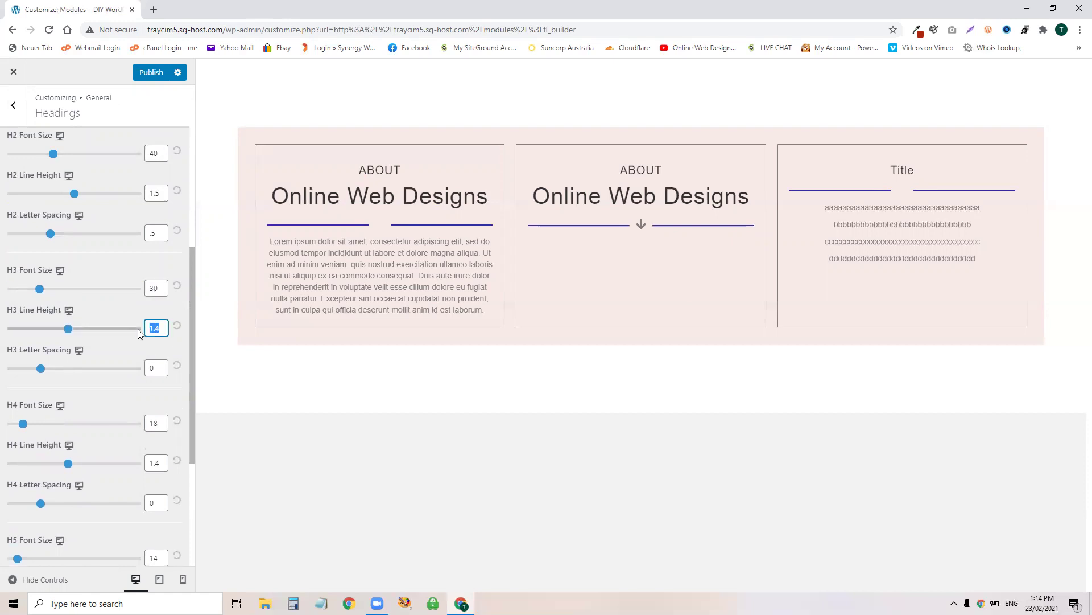
text(1.5)
key(Tab)
text(.5)
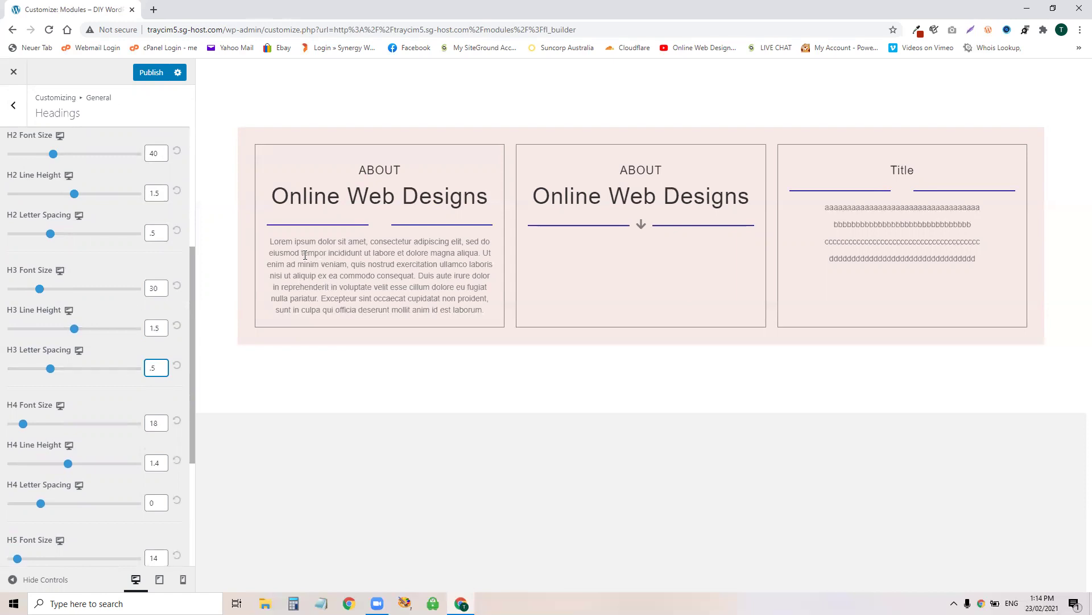
drag(269, 245, 477, 307)
drag(466, 204, 317, 372)
click(330, 403)
Change the H2 letter spacing to 4
scroll(85, 274, up, 2)
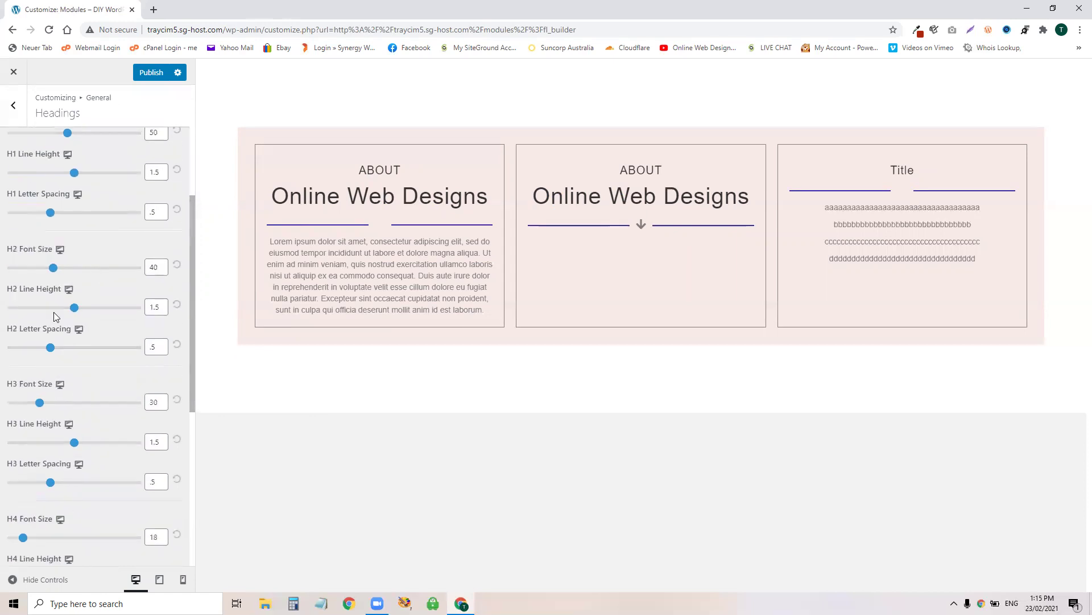
click(163, 311)
double_click(150, 348)
text(5)
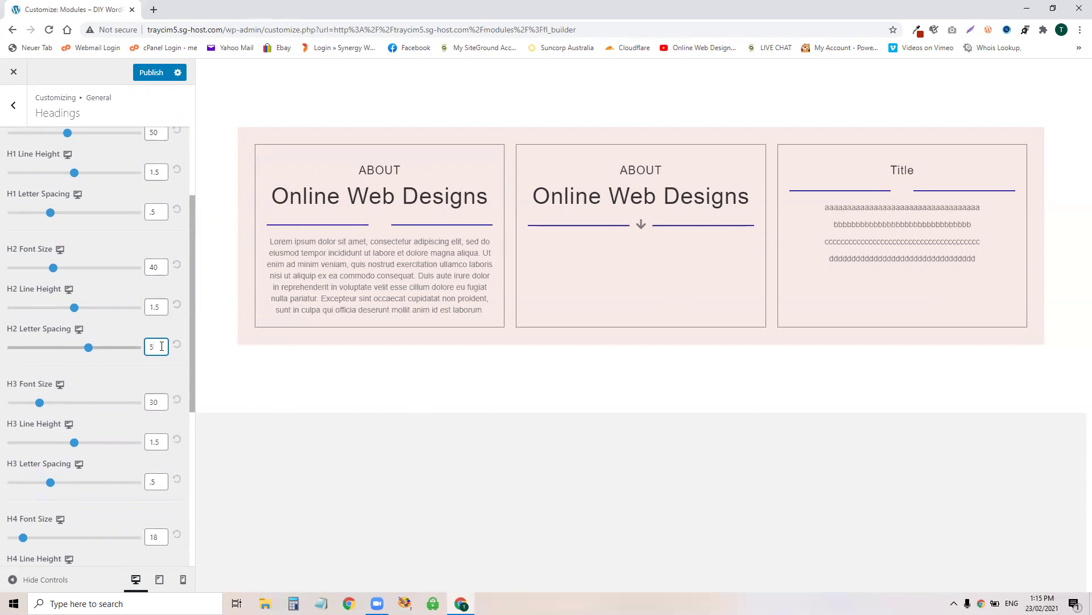
double_click(169, 354)
click(526, 466)
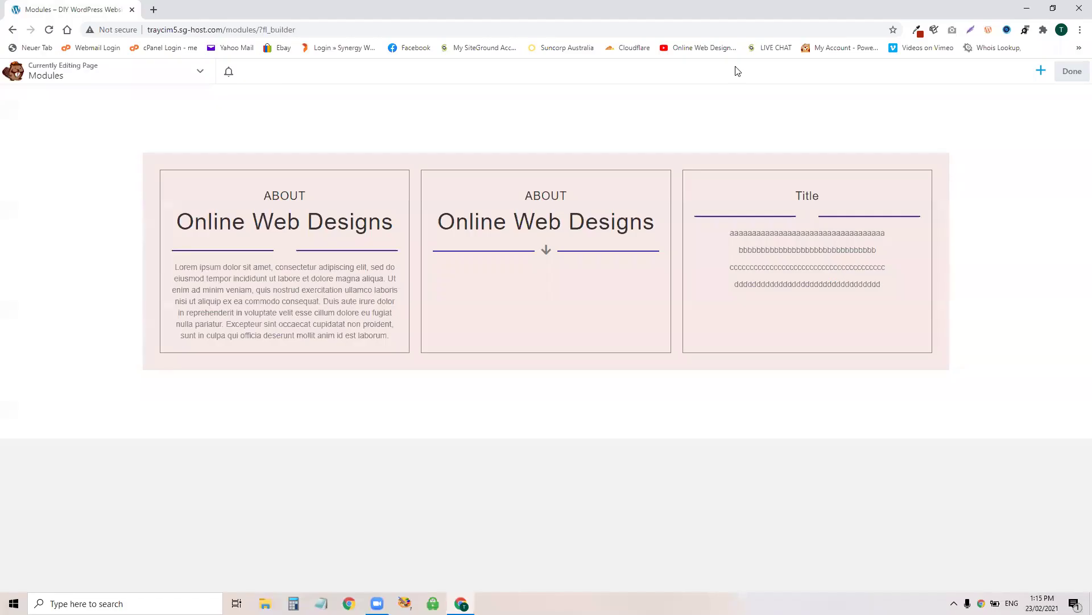
mouse_move(195, 243)
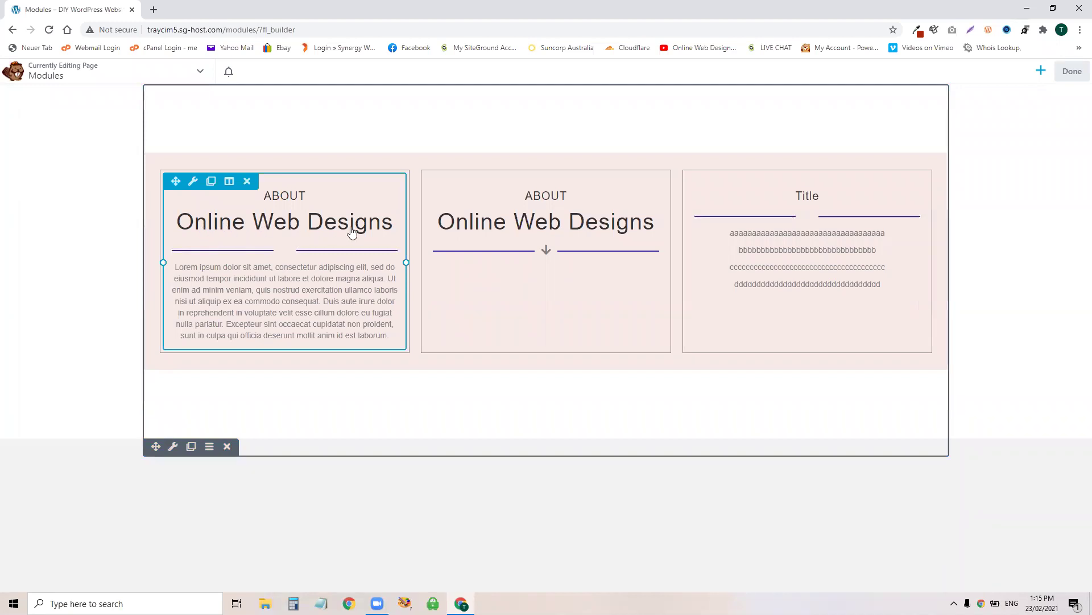
Glance at the Tools menu, then exit Beaver Builder with Done to the live Modules page
click(173, 75)
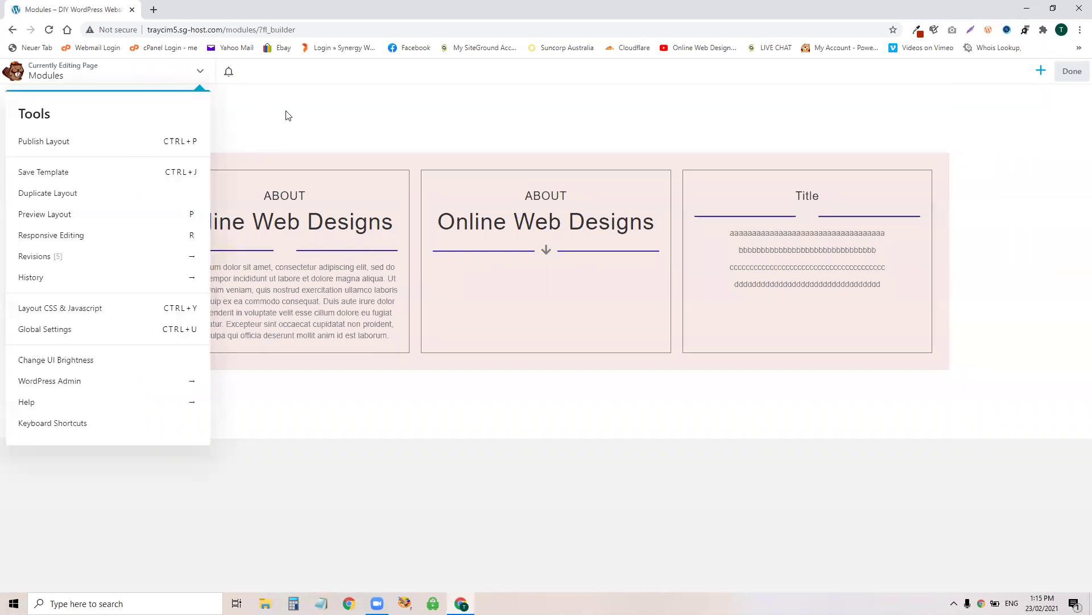
click(312, 108)
click(1070, 71)
click(1066, 92)
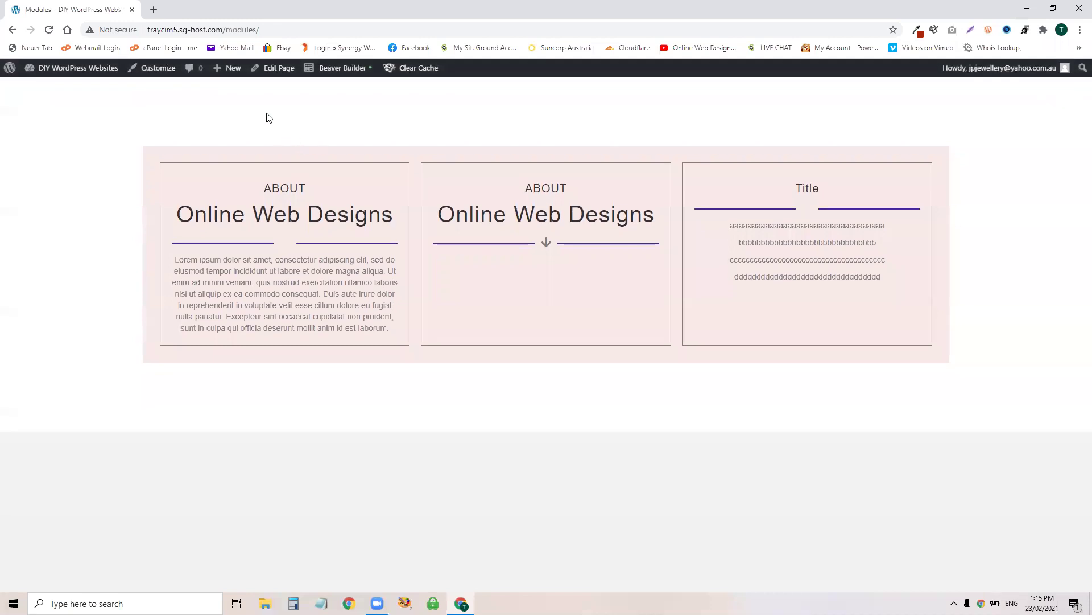
Reopen the Customizer's General > Headings panel and try H1 letter spacing .5, then 2
click(159, 68)
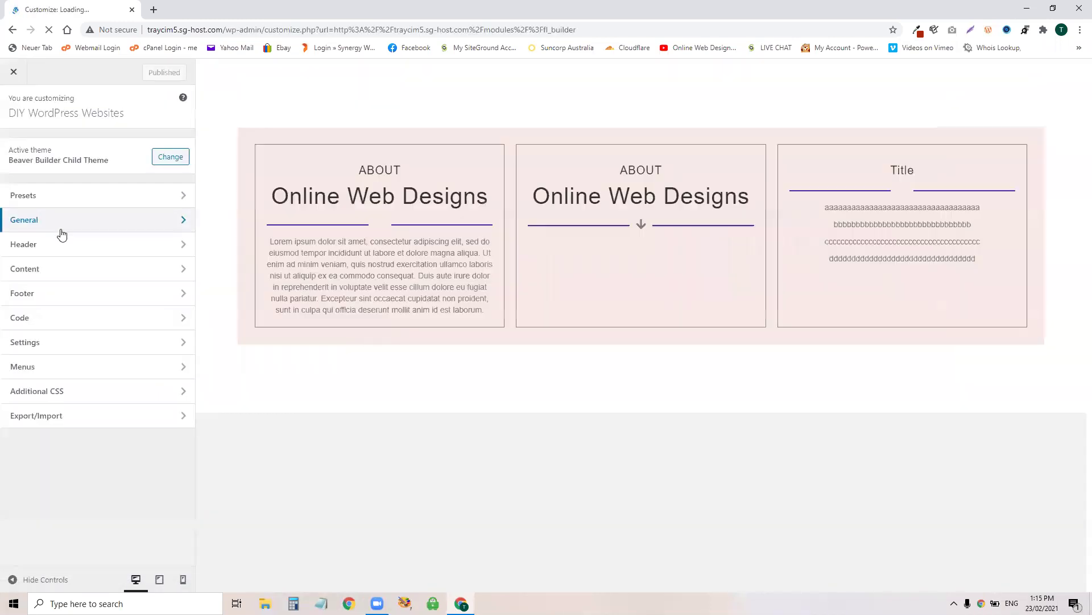
click(60, 223)
click(70, 223)
scroll(135, 429, down, 5)
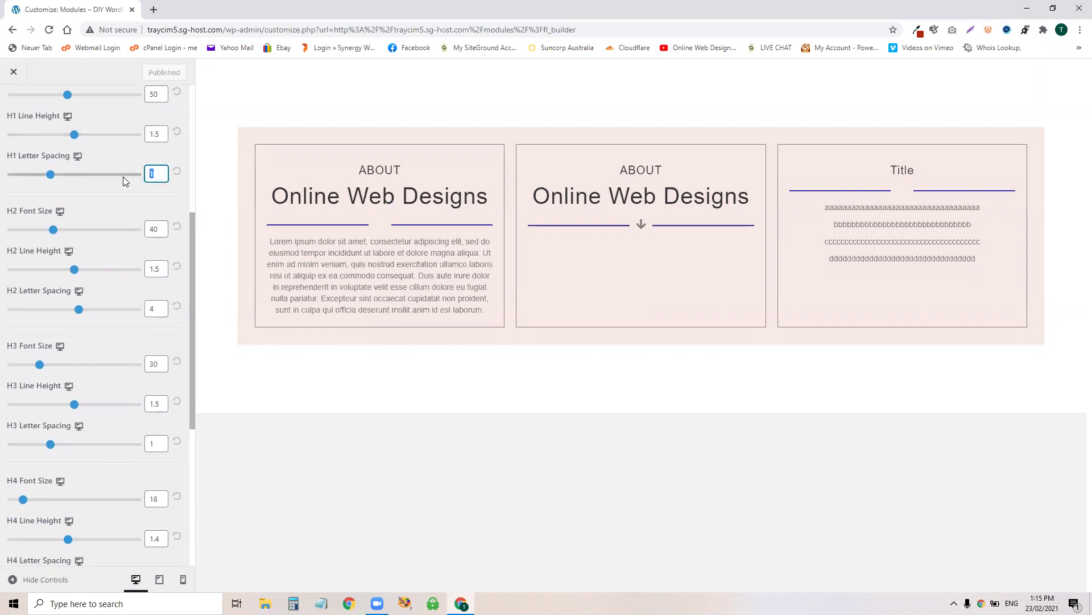
text(.5)
key(ctrl+a)
text(2)
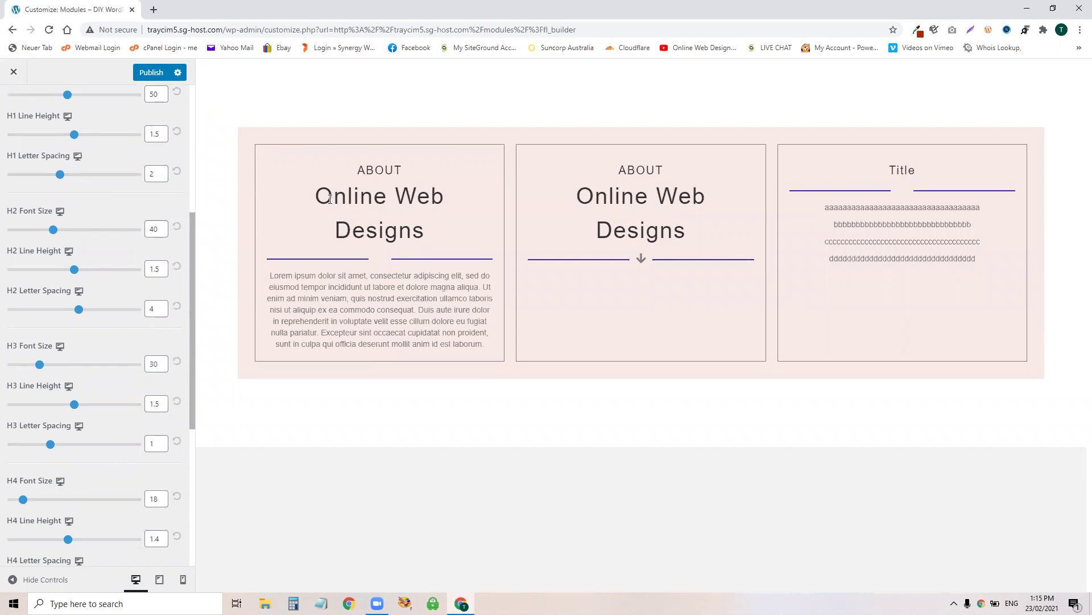
Test H1 letter spacing at 3 and 5, then settle on .5
double_click(154, 173)
text(3)
key(BackSpace)
text(5)
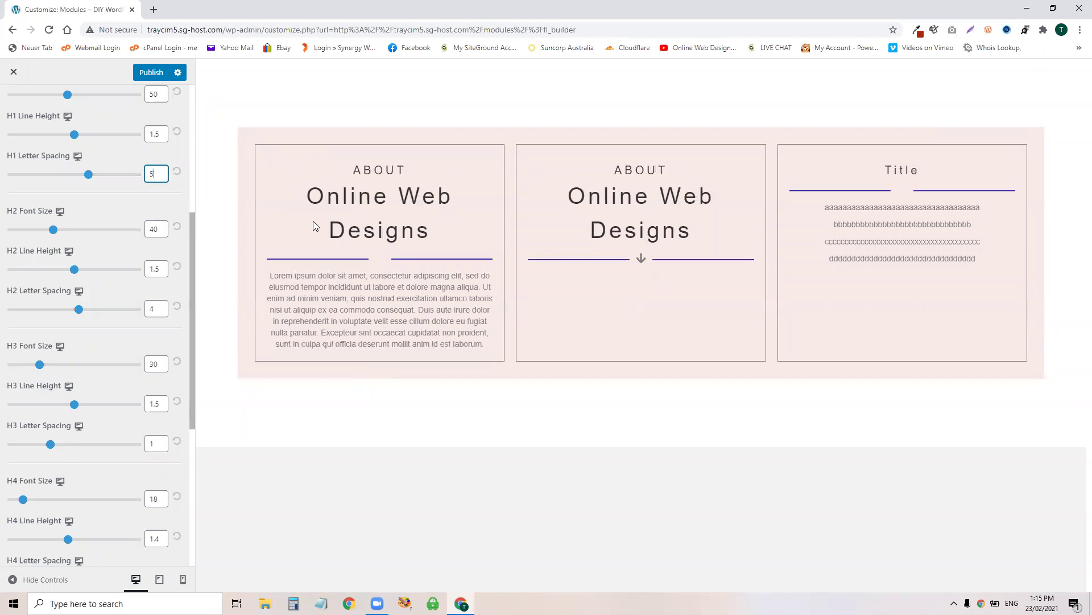
double_click(153, 173)
text(.5)
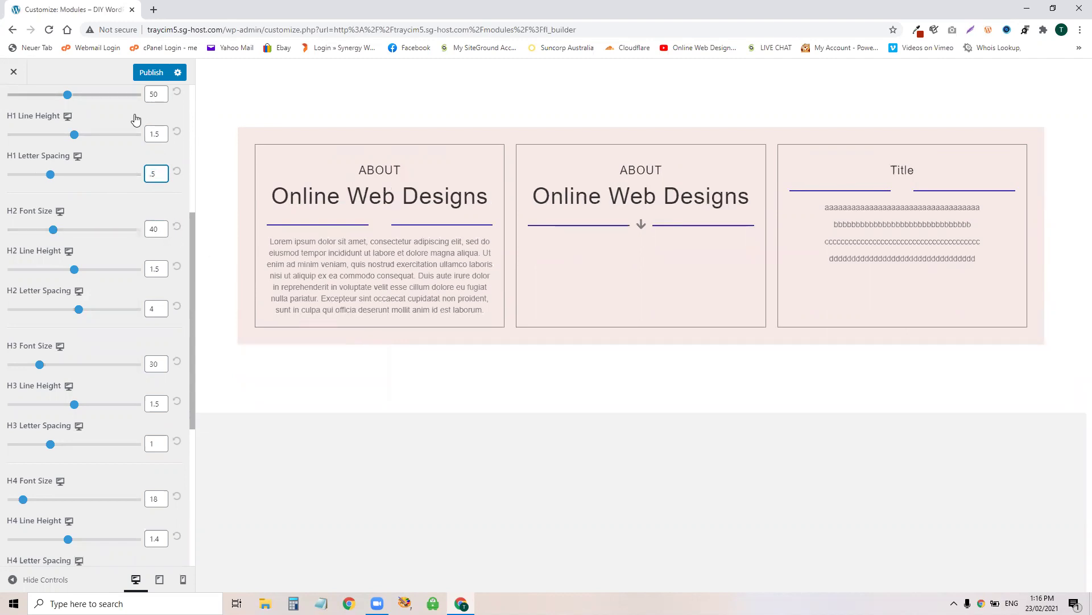
Give H4 font size 20, line height 1.5 and letter spacing .5
scroll(142, 120, down, 2)
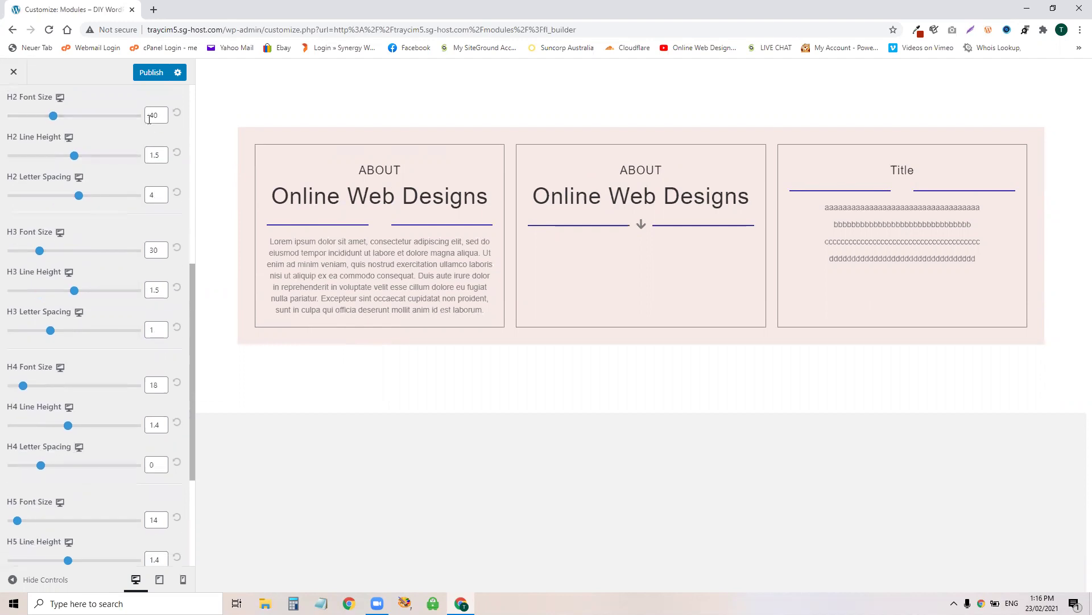
scroll(154, 195, down, 1)
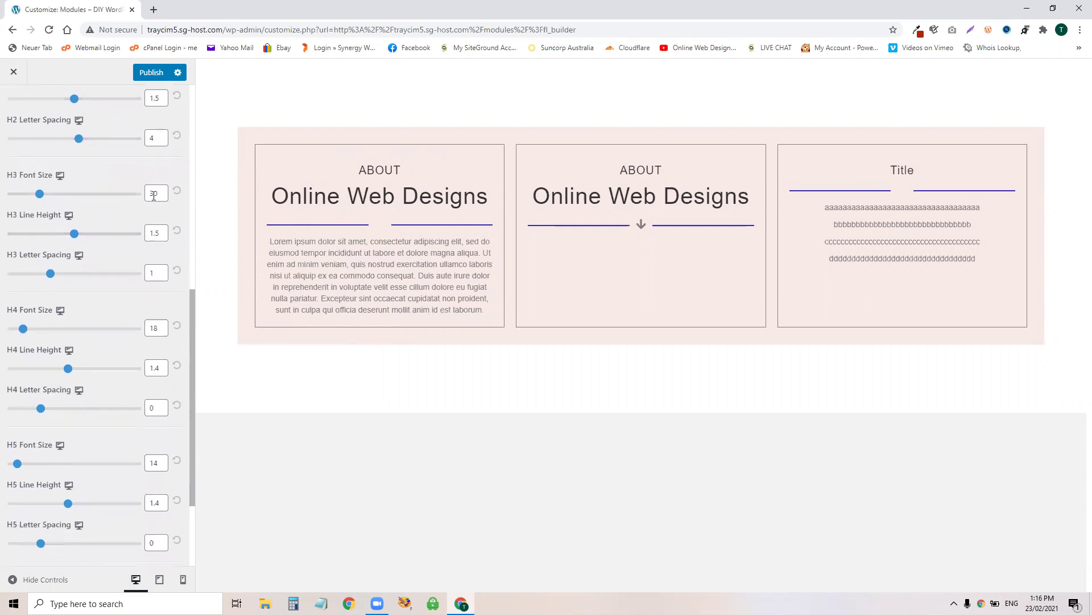
scroll(132, 269, down, 2)
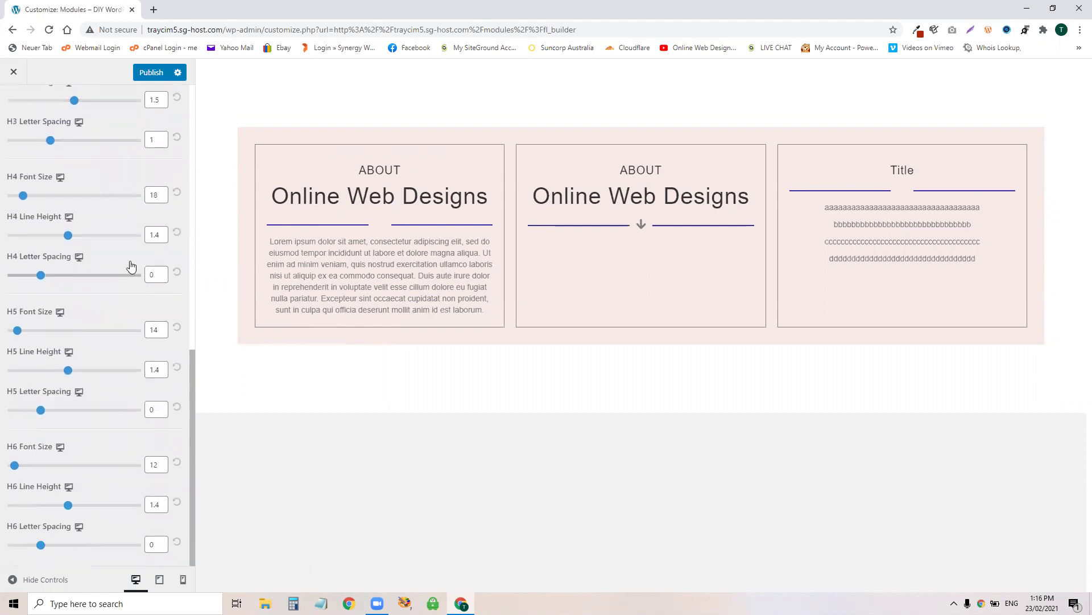
scroll(131, 265, up, 2)
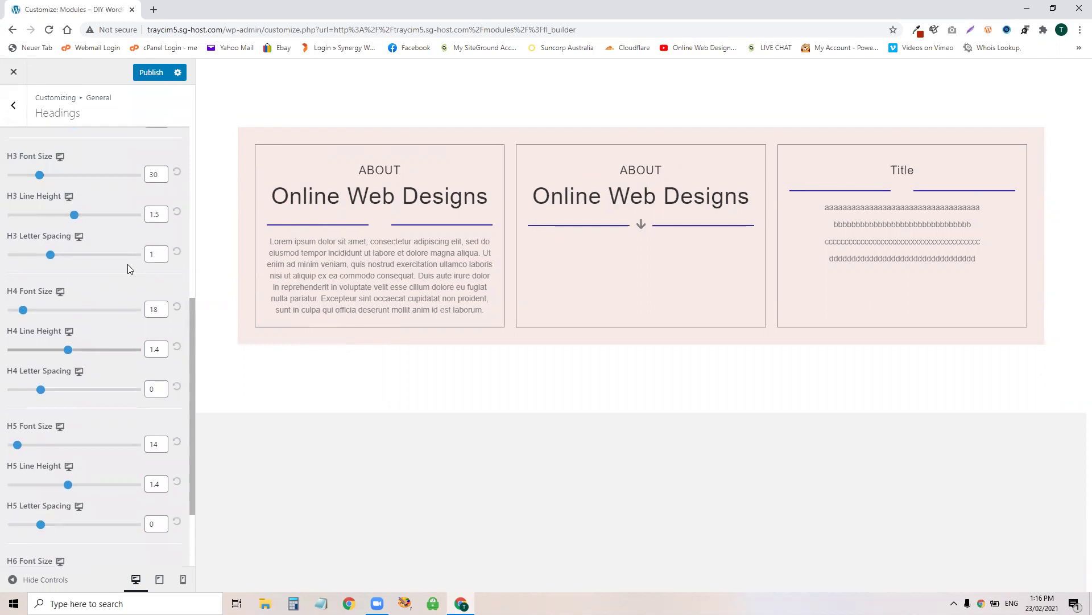
double_click(154, 309)
text(20)
key(Tab)
key(Tab)
text(1.5)
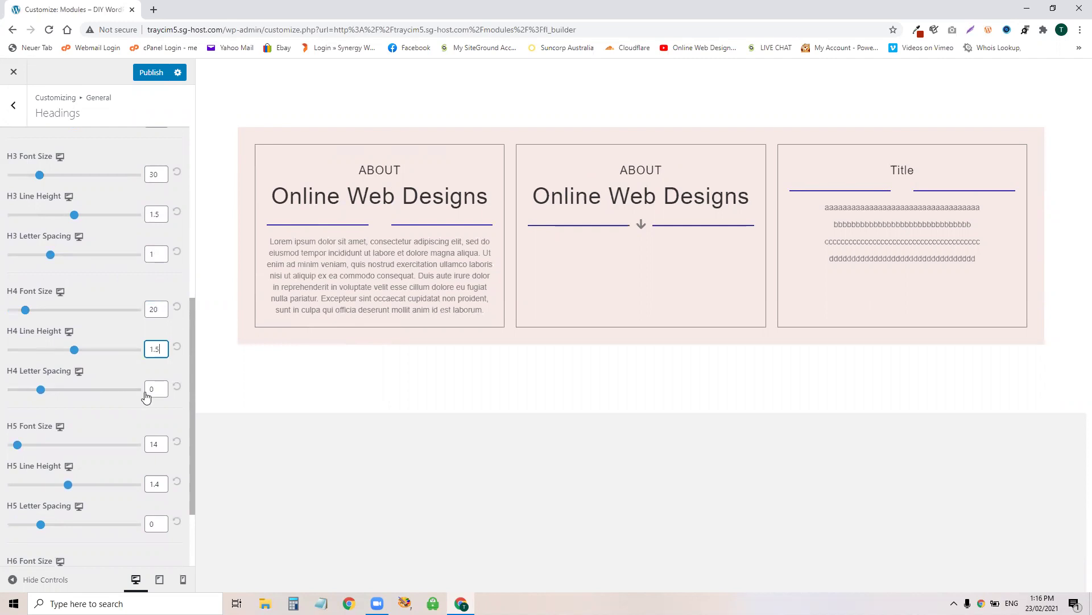
key(Tab)
key(Tab)
text(.5)
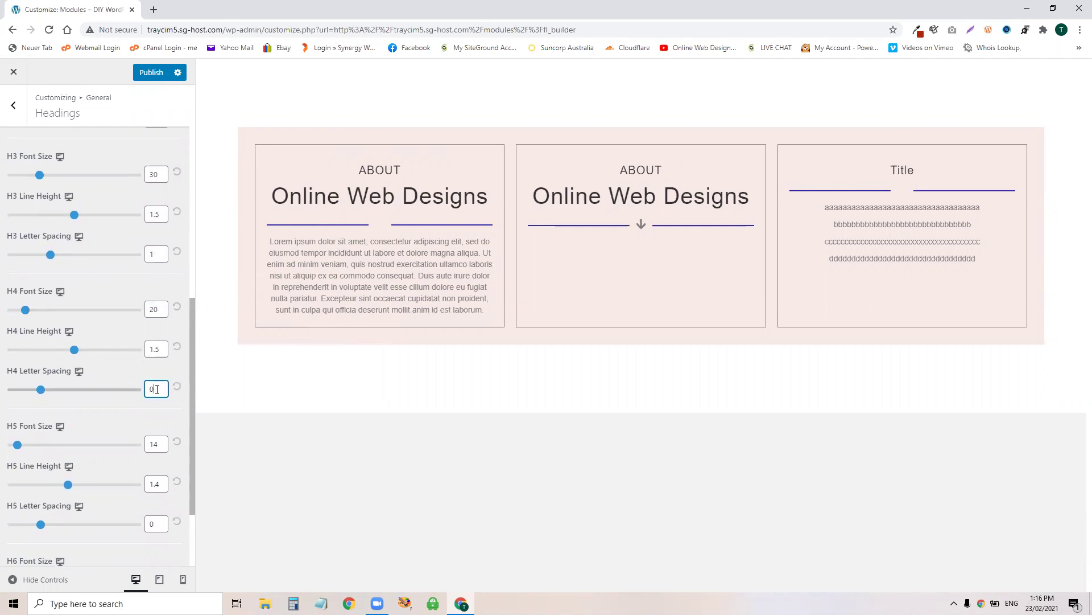
click(300, 458)
Give H5 font size 18, line height 1.5 and letter spacing .5
scroll(135, 402, down, 1)
key(Tab)
key(Tab)
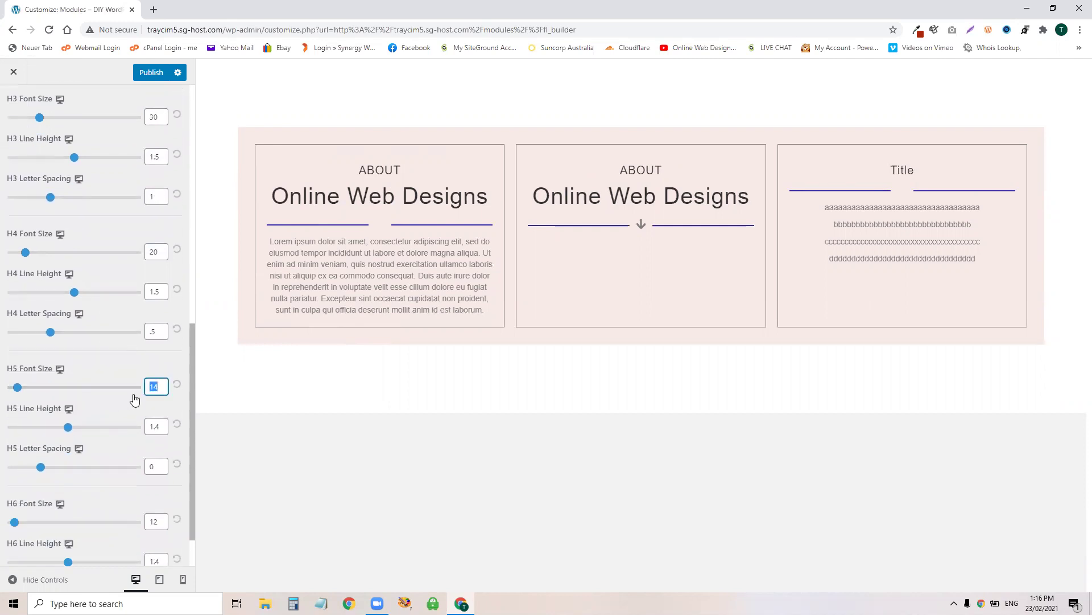
text(18)
key(Tab)
key(Tab)
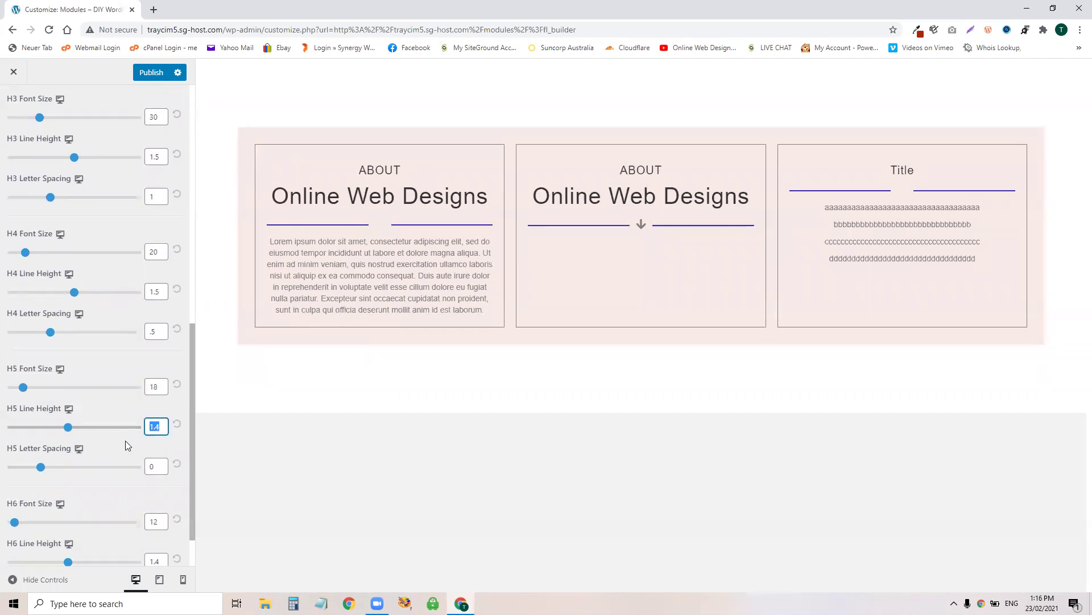
text(1.5)
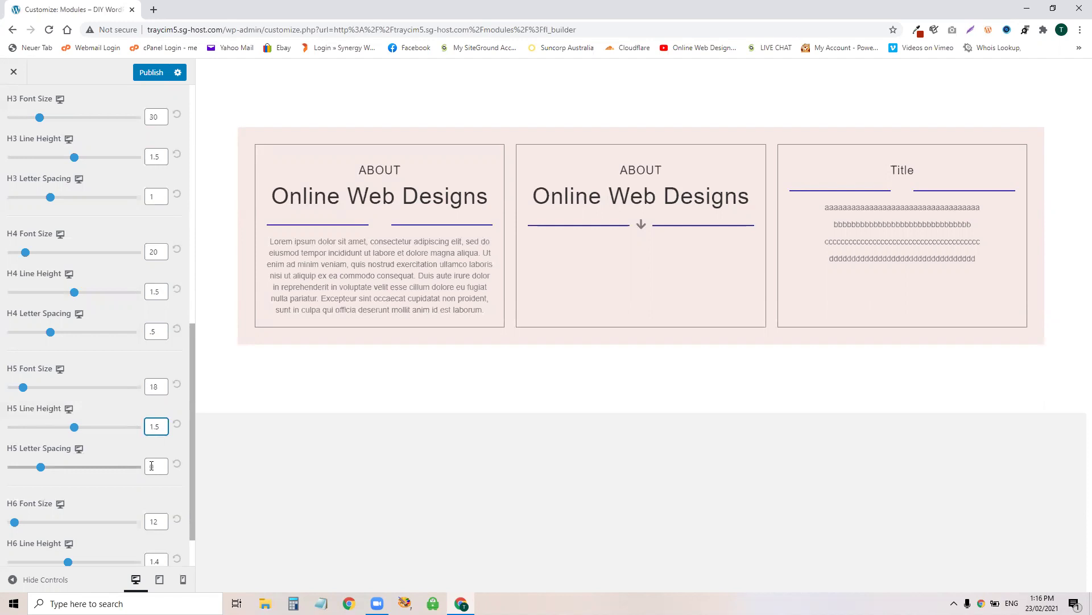
double_click(152, 466)
text(.5)
click(280, 489)
Give H6 font size 16, line height 1.5 and letter spacing .5
double_click(155, 522)
text(16)
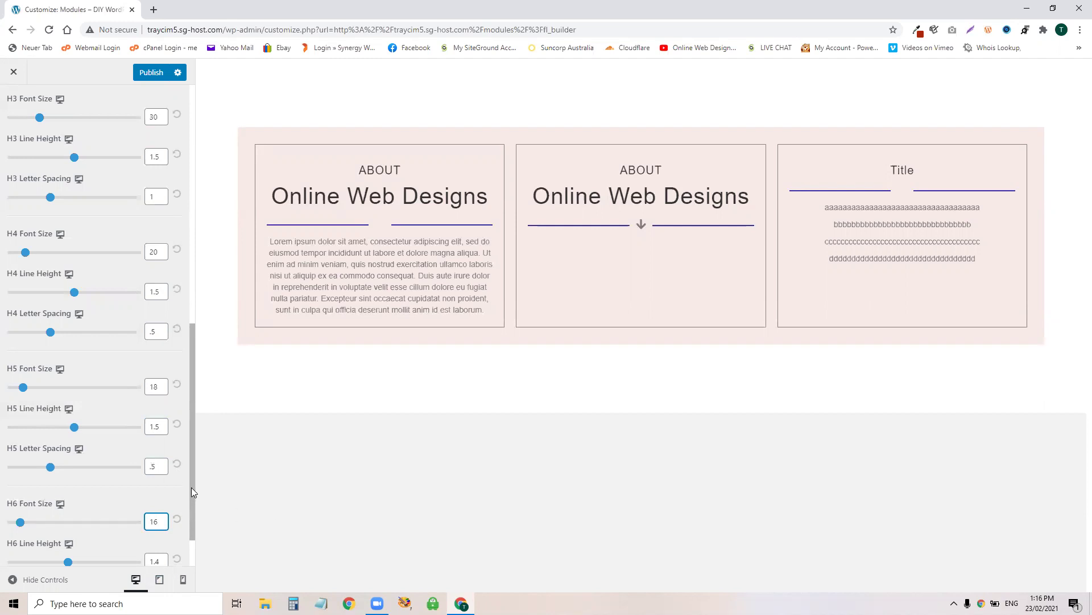
key(Tab)
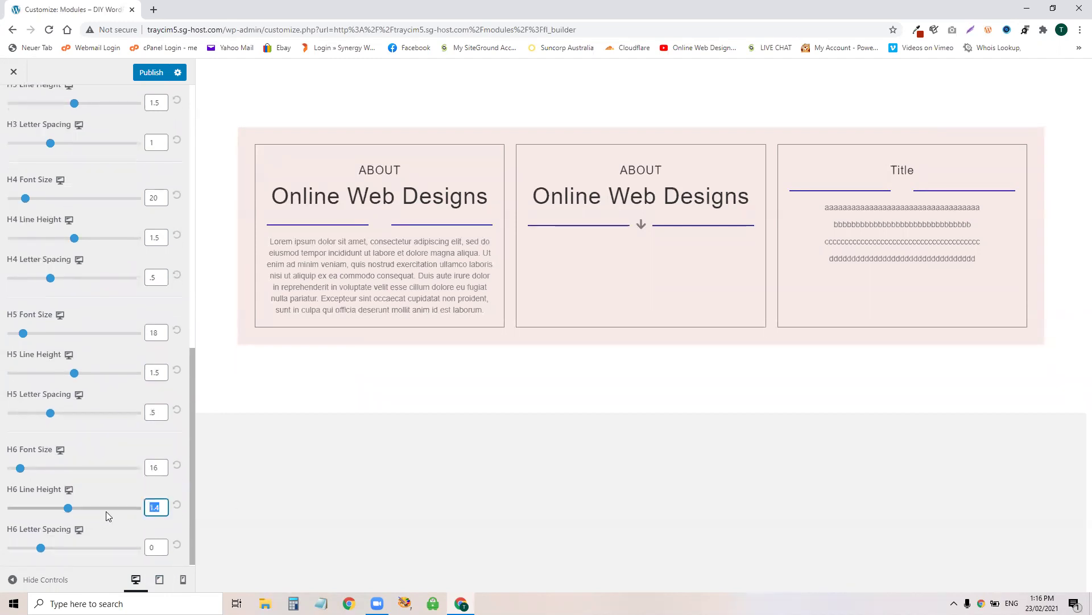
text(1.5)
key(Tab)
text(.5)
click(404, 490)
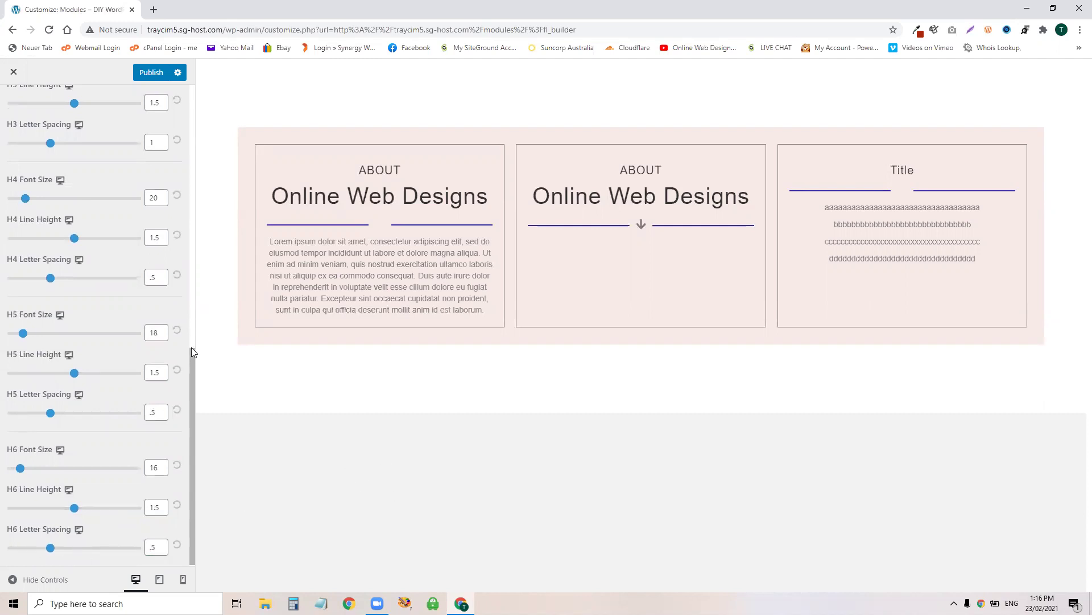
Set the heading font family to Lato by searching the font list
drag(192, 351, 209, 103)
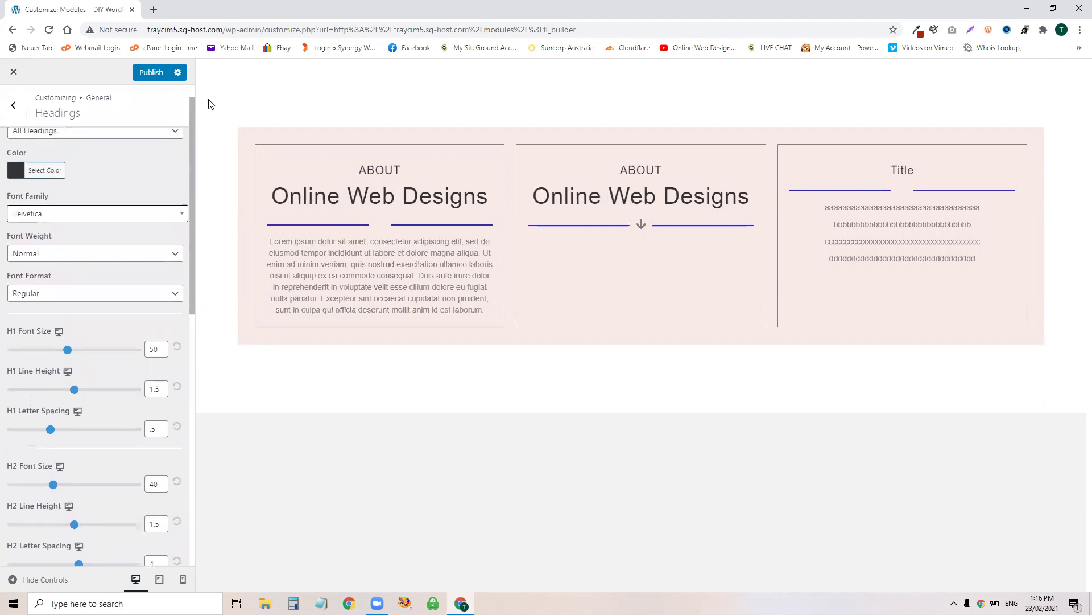
click(54, 220)
scroll(67, 314, down, 2)
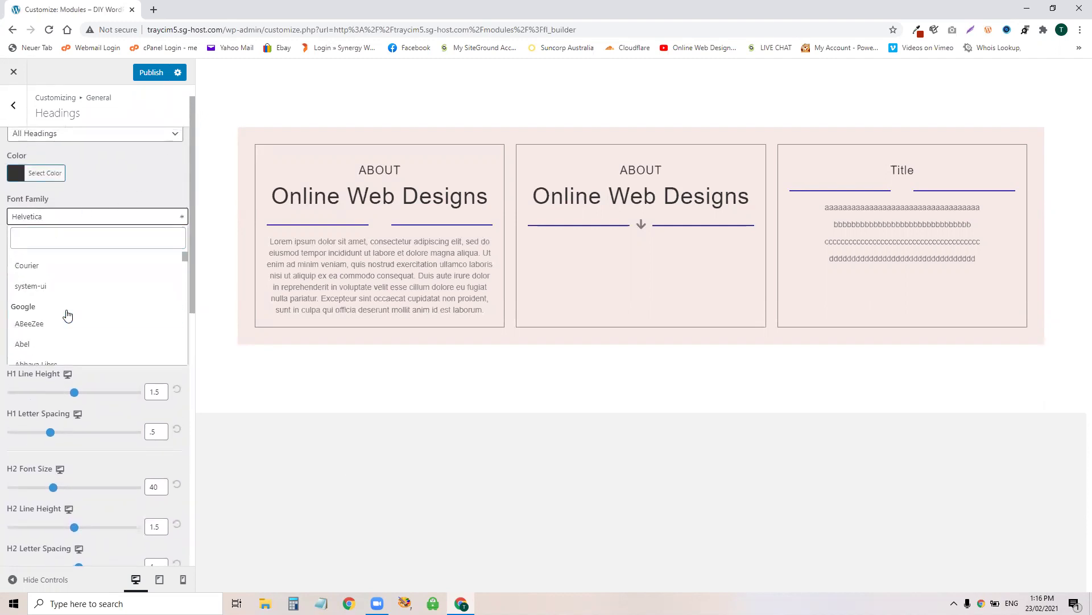
click(74, 241)
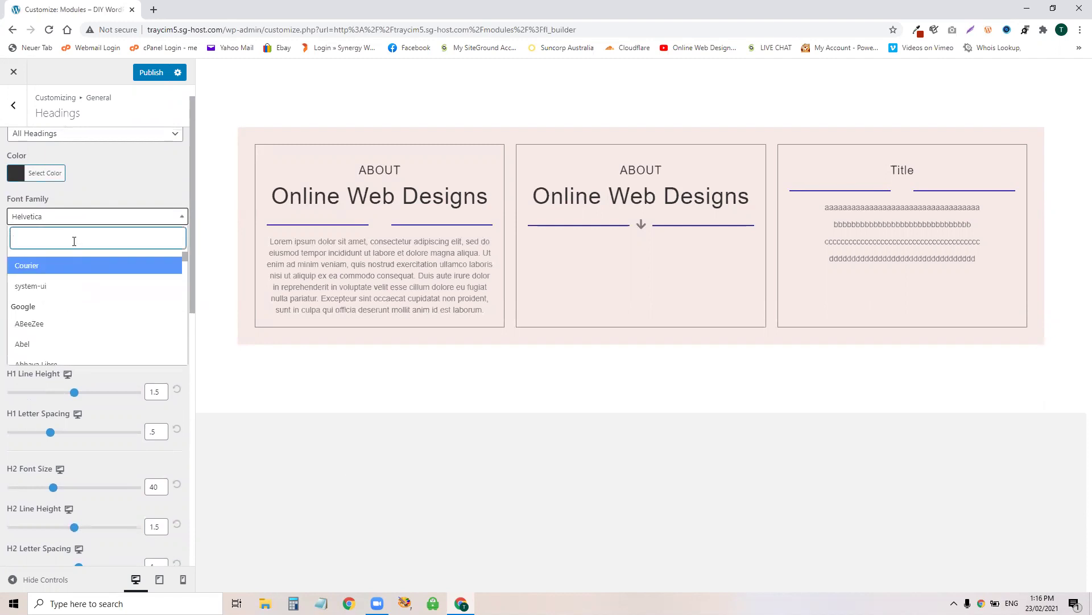
text(lata)
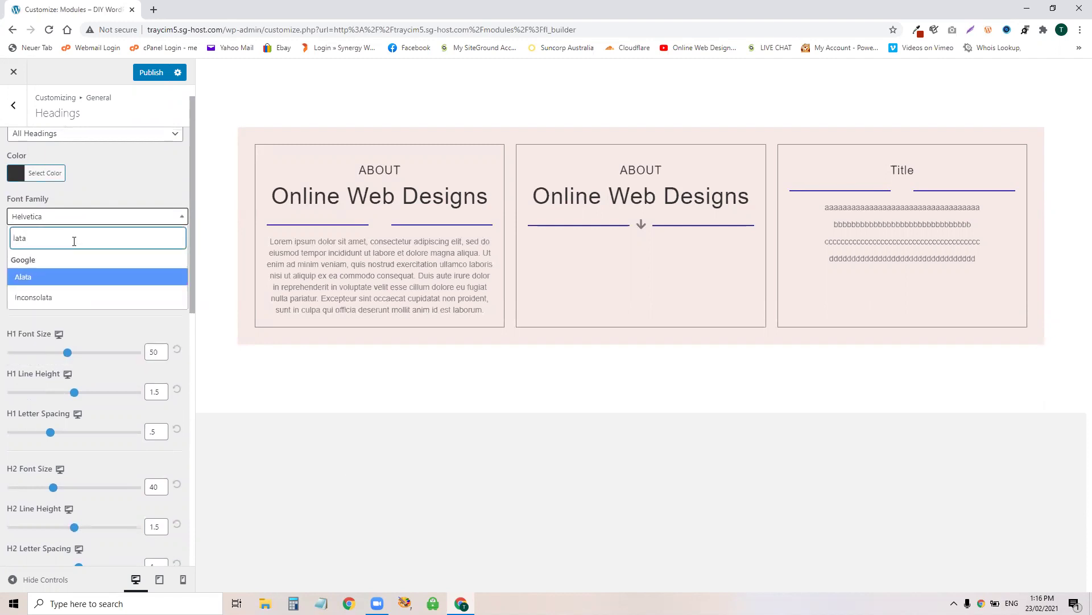
key(BackSpace)
text(o)
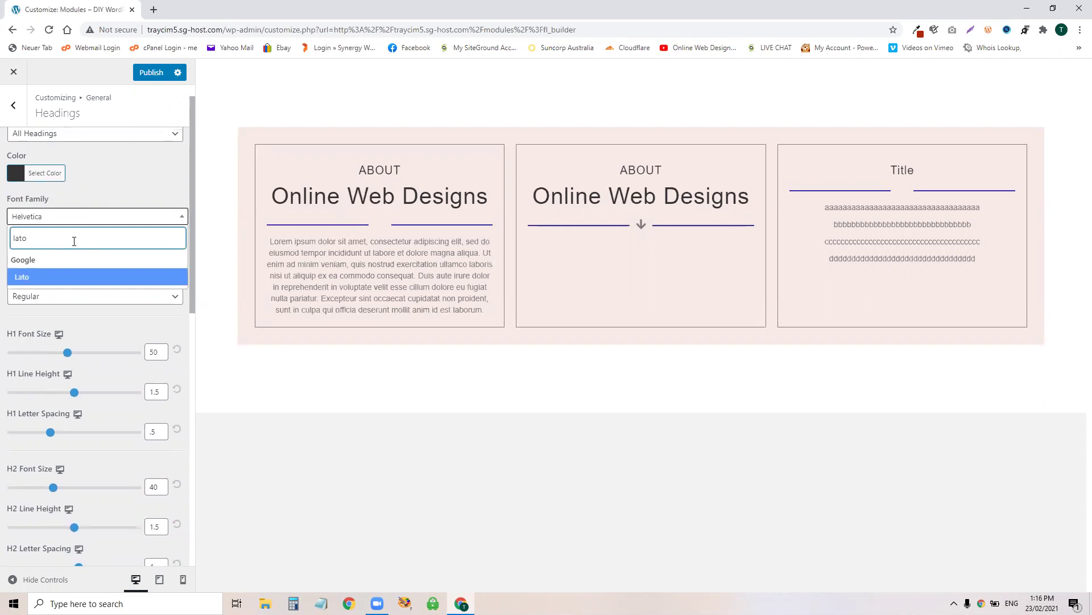
click(34, 276)
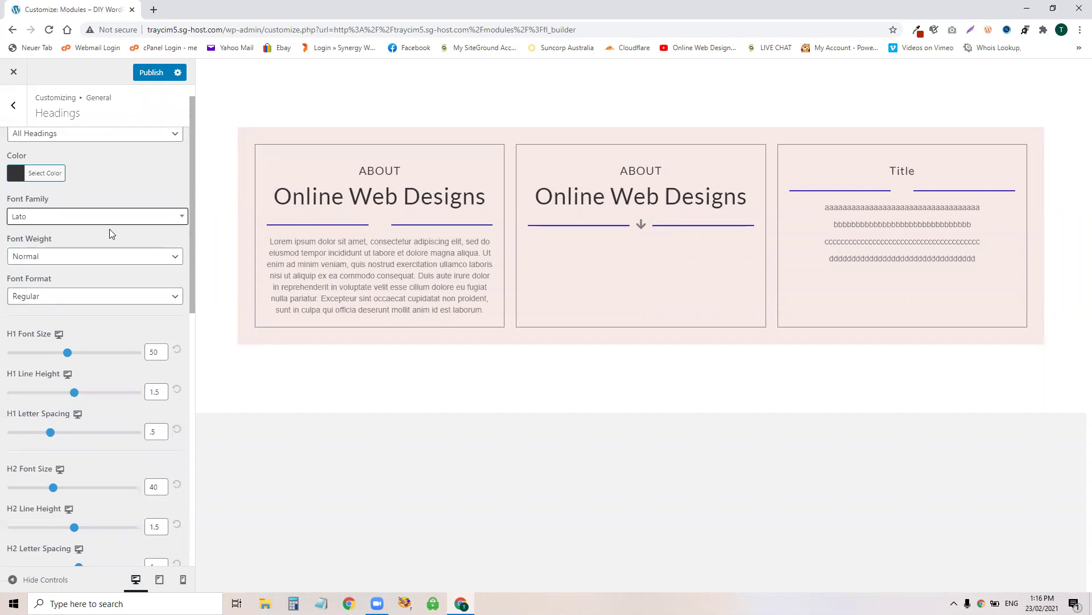
Preview the headings in Ultra-Bold, then set the weight back to Normal
click(46, 257)
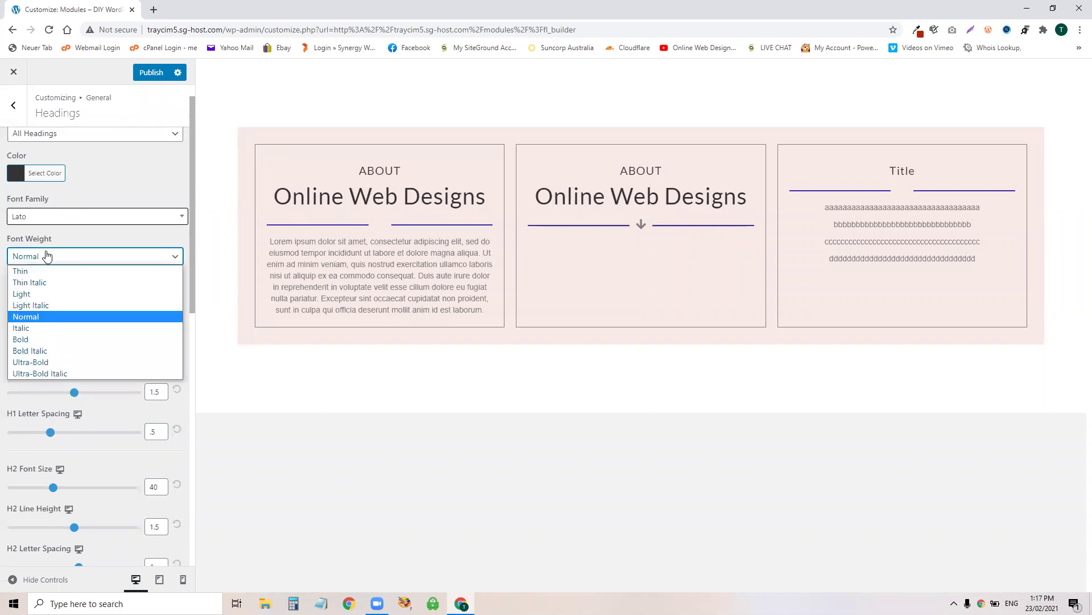
click(32, 361)
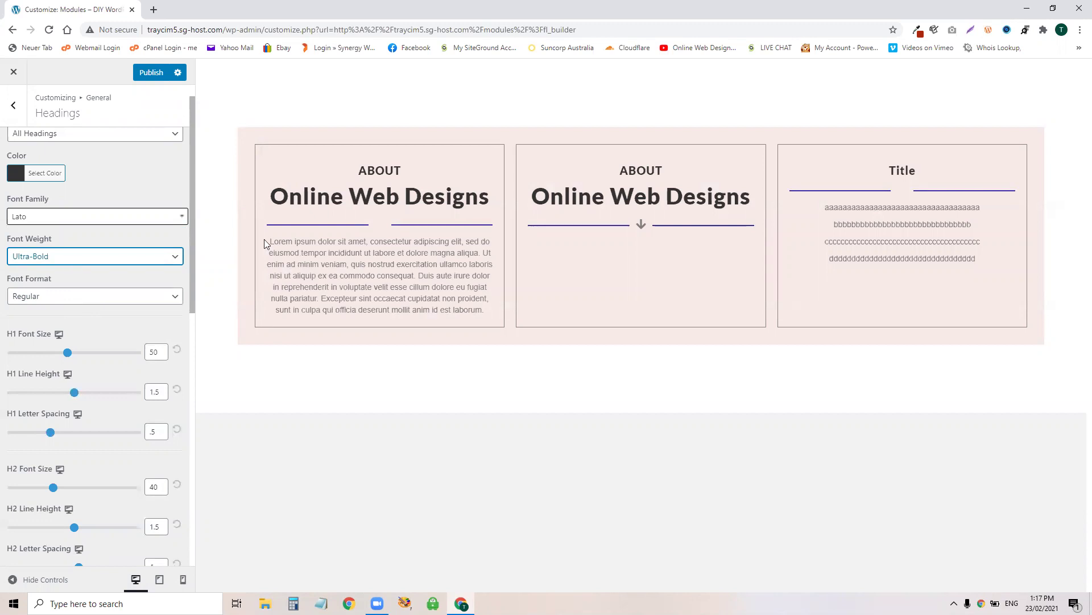
drag(264, 244, 480, 311)
click(470, 390)
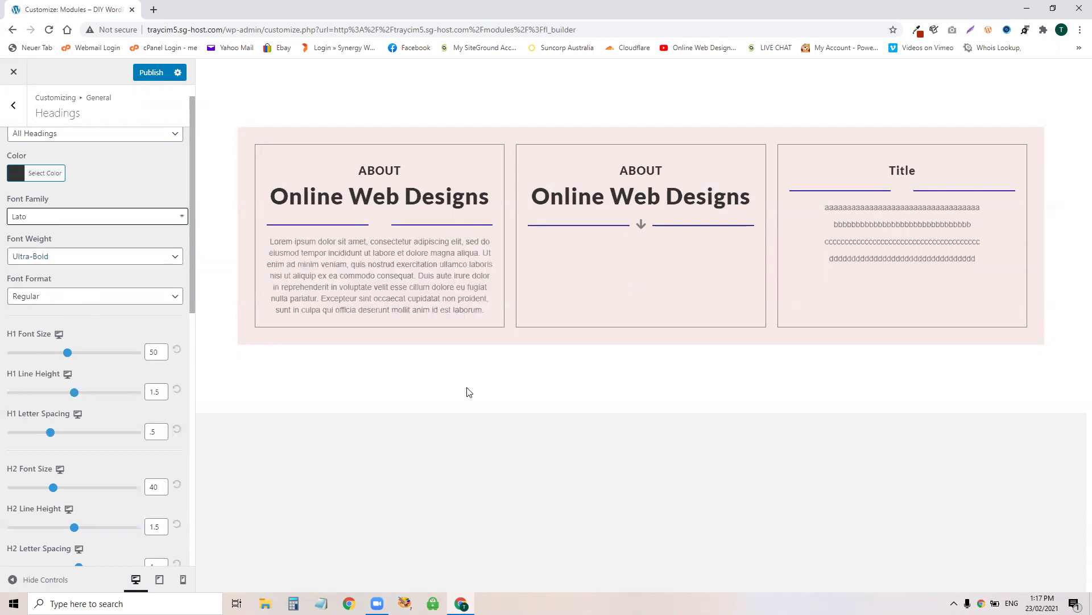
click(44, 262)
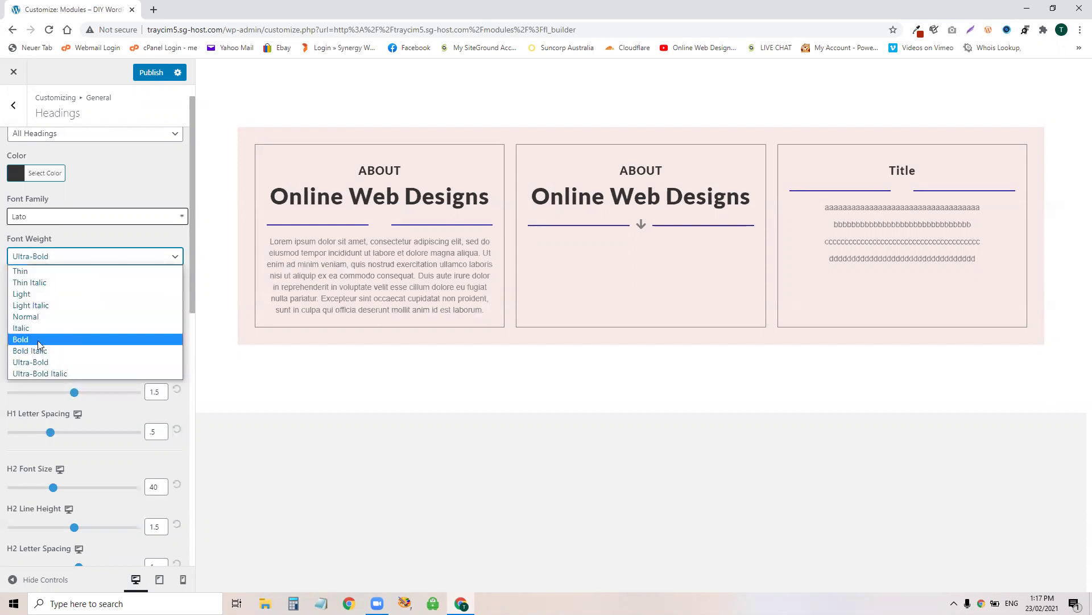
click(47, 316)
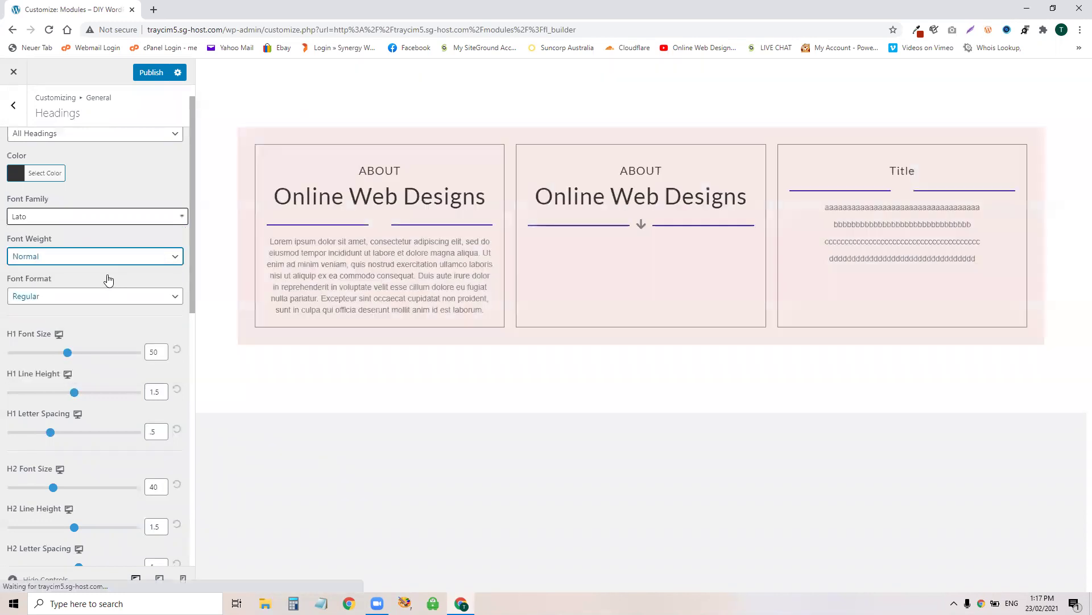
Set the heading font family to Open Sans with Semi-Bold weight
click(134, 216)
scroll(111, 290, up, 5)
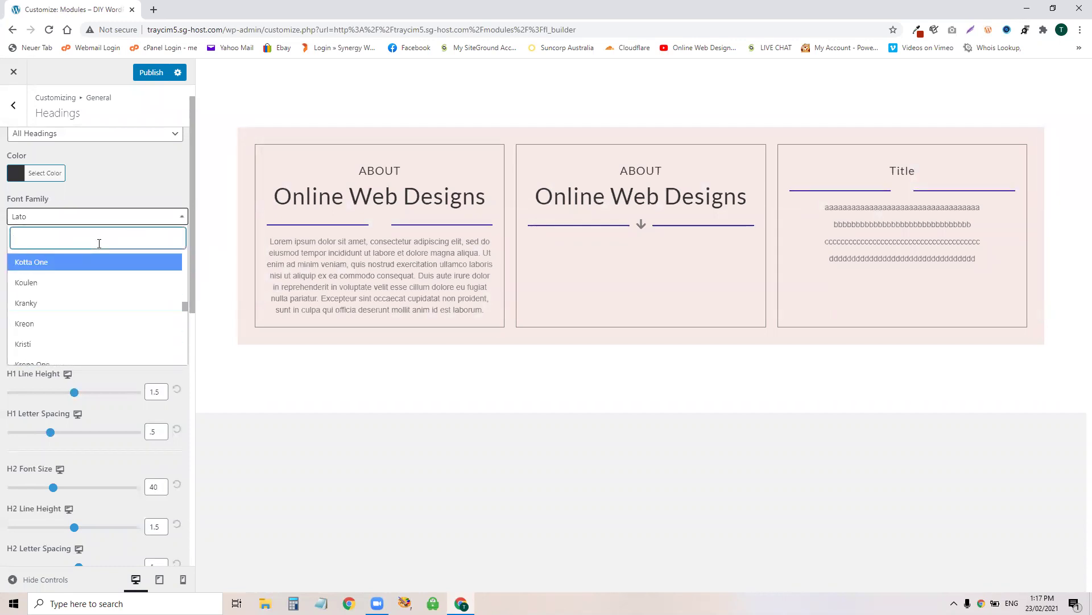
text(open)
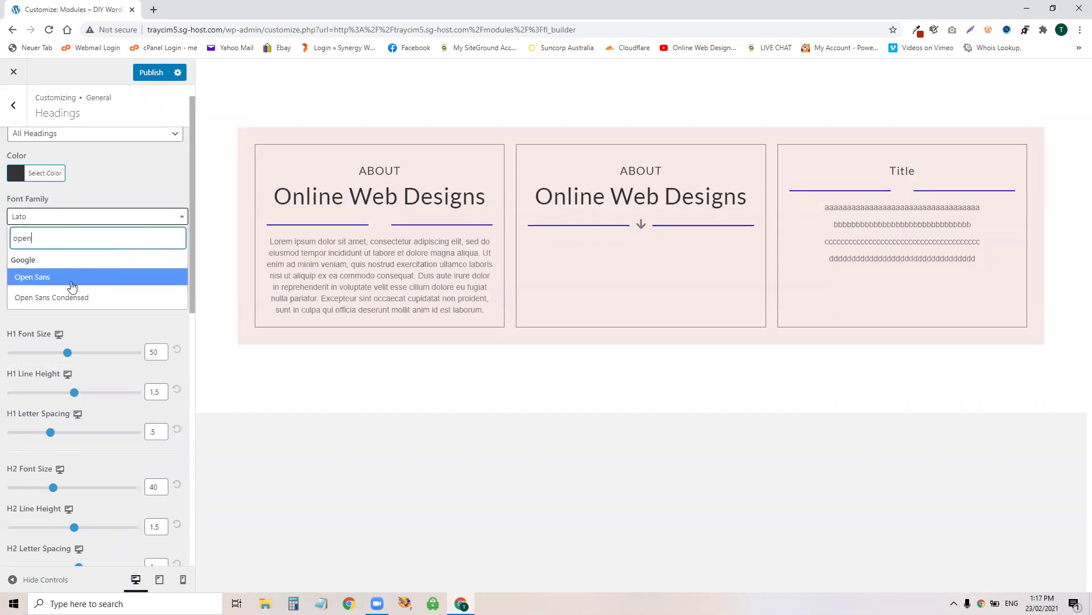
click(68, 279)
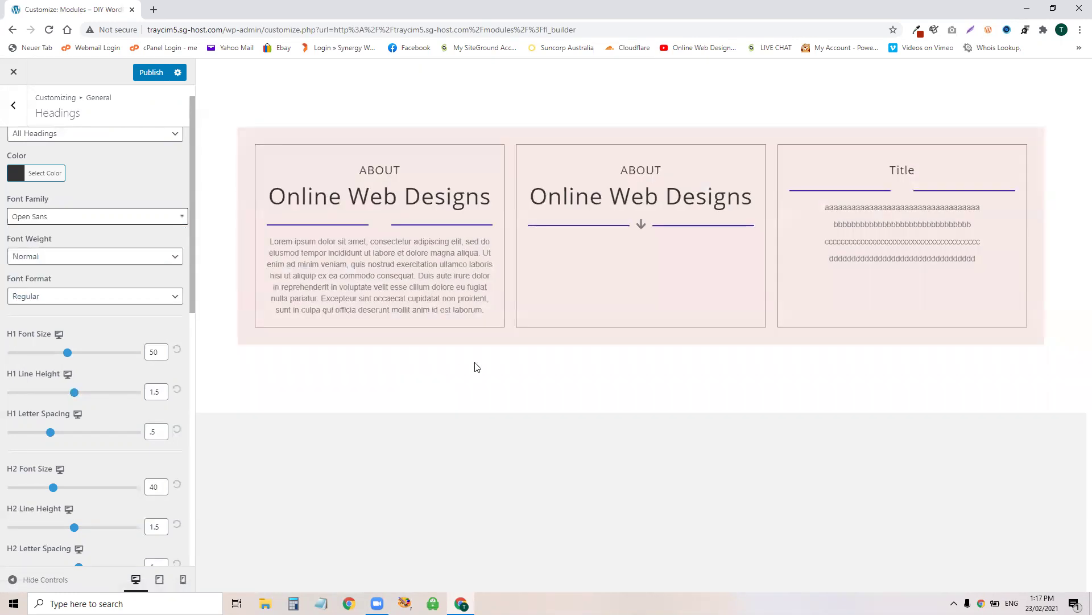
click(97, 256)
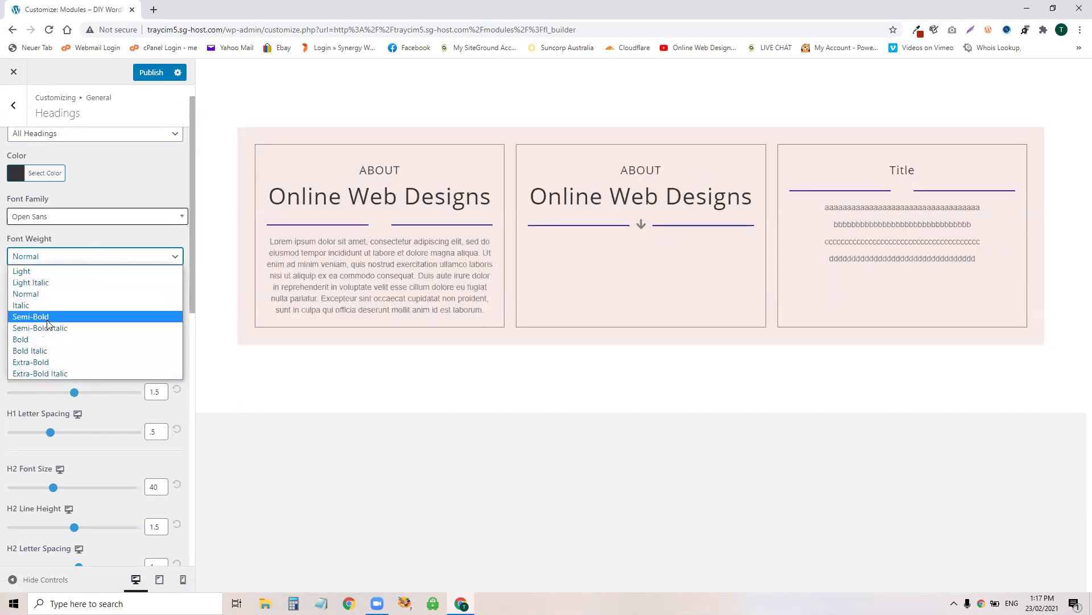
click(86, 313)
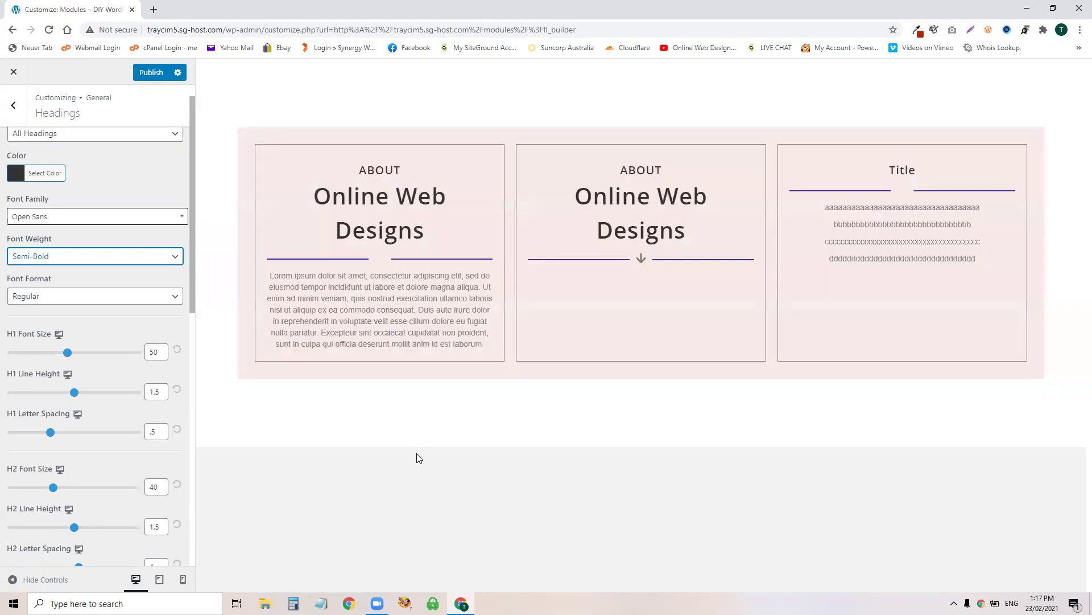
Try Capitalize letter case for headings, then restore Regular font format
click(76, 296)
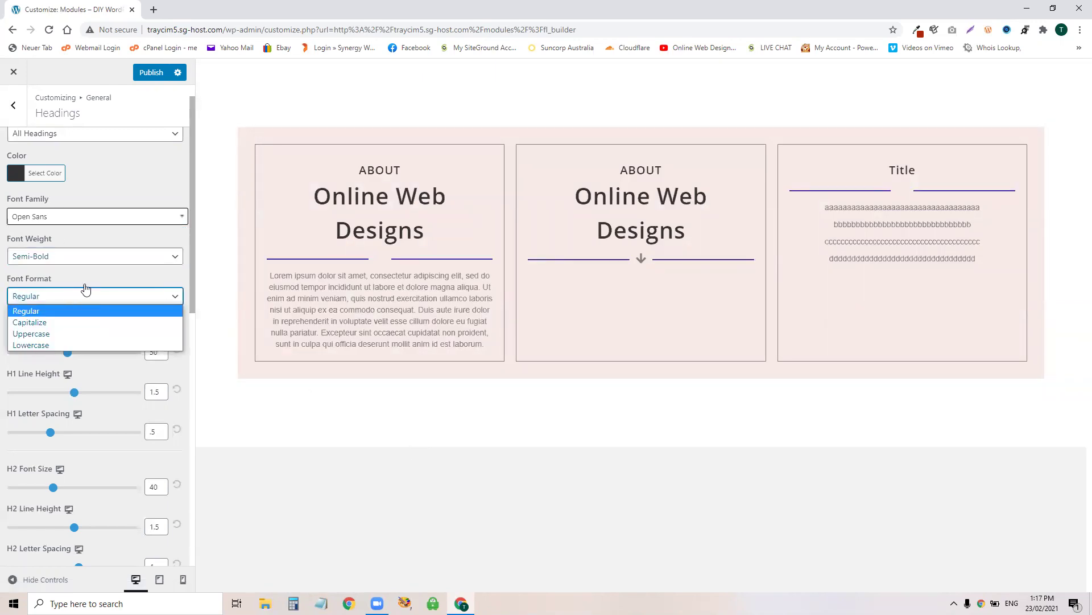
click(38, 322)
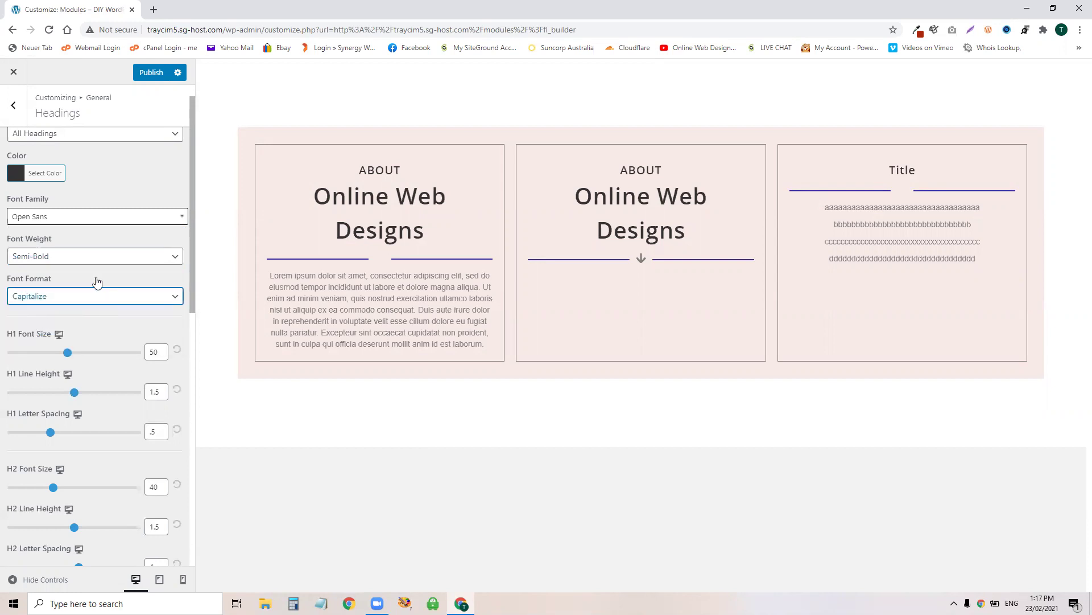
click(61, 298)
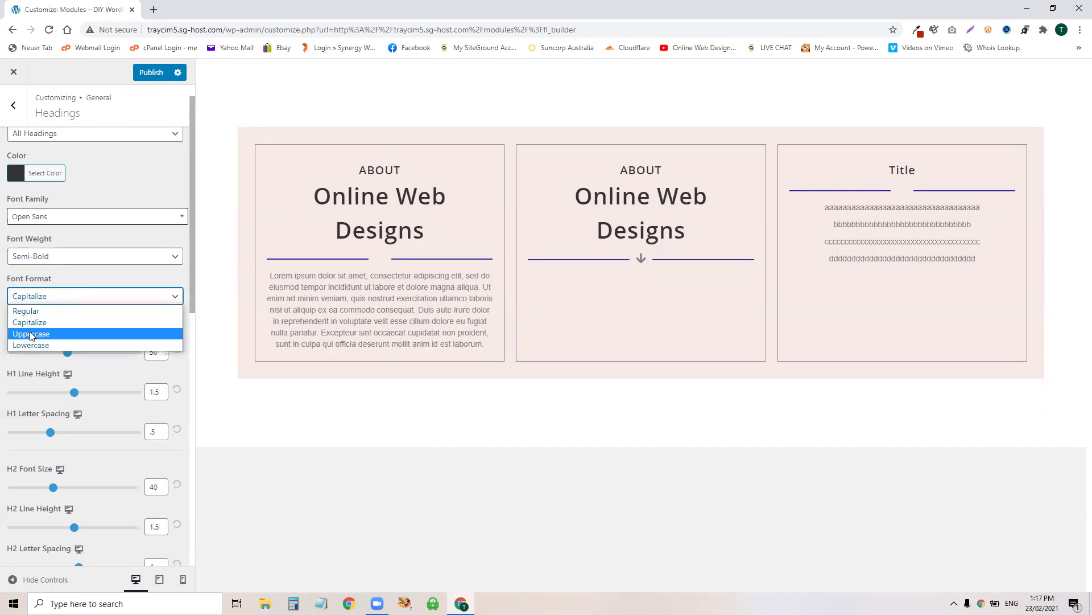
click(51, 310)
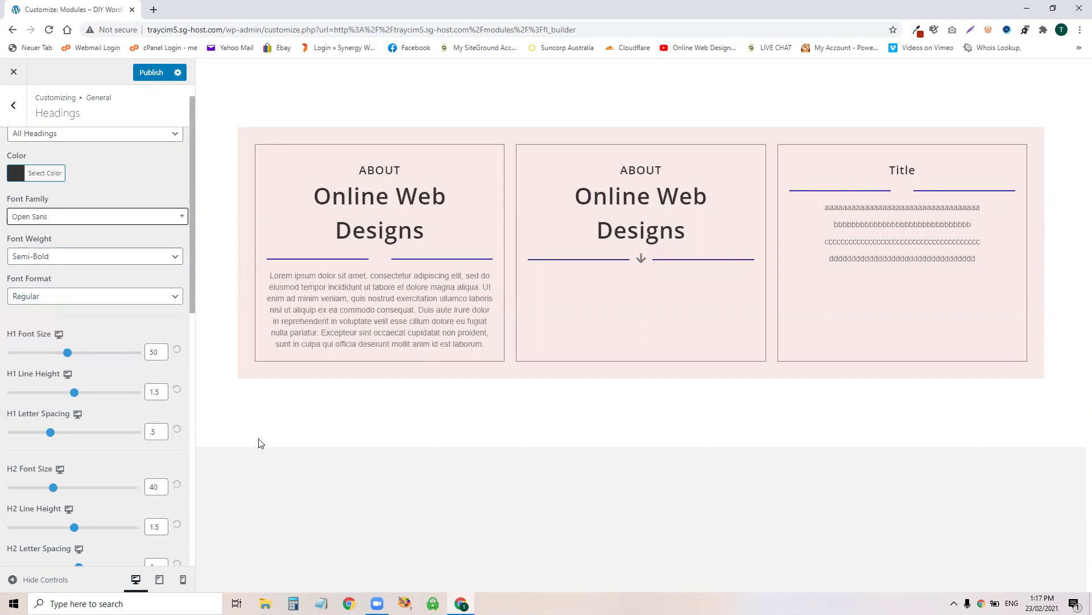
Try black, red and blue heading colours, settling on near-black #191919
click(17, 178)
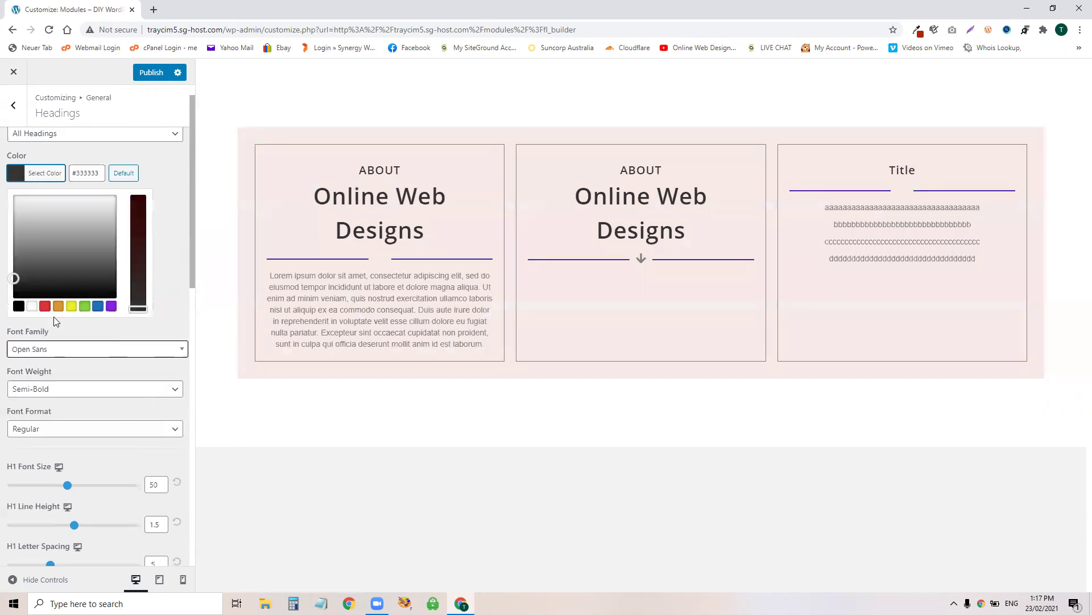
click(19, 306)
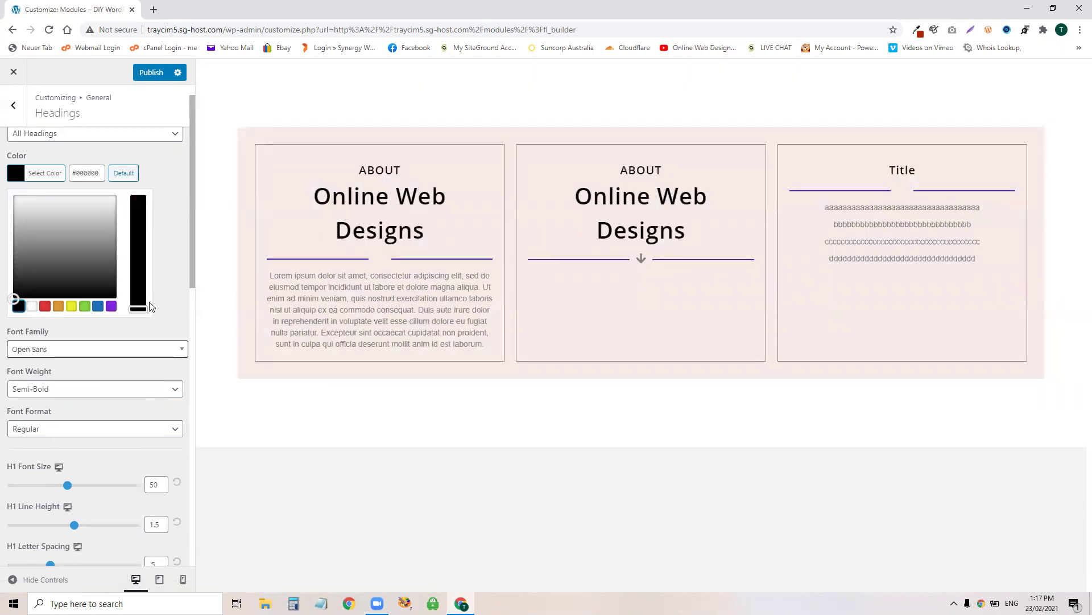
click(13, 295)
drag(12, 295, 14, 286)
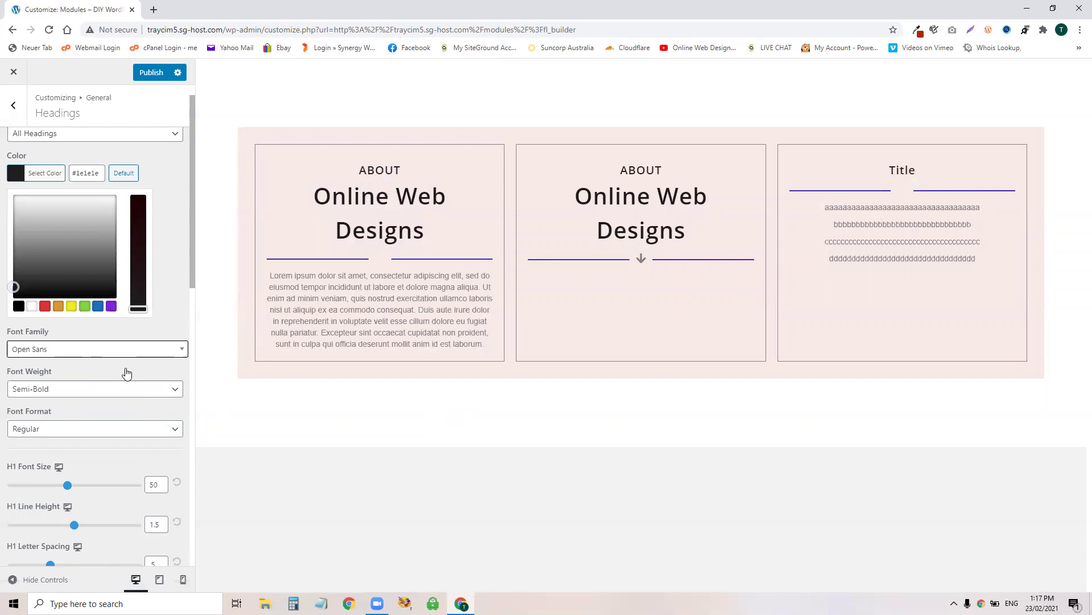
click(45, 306)
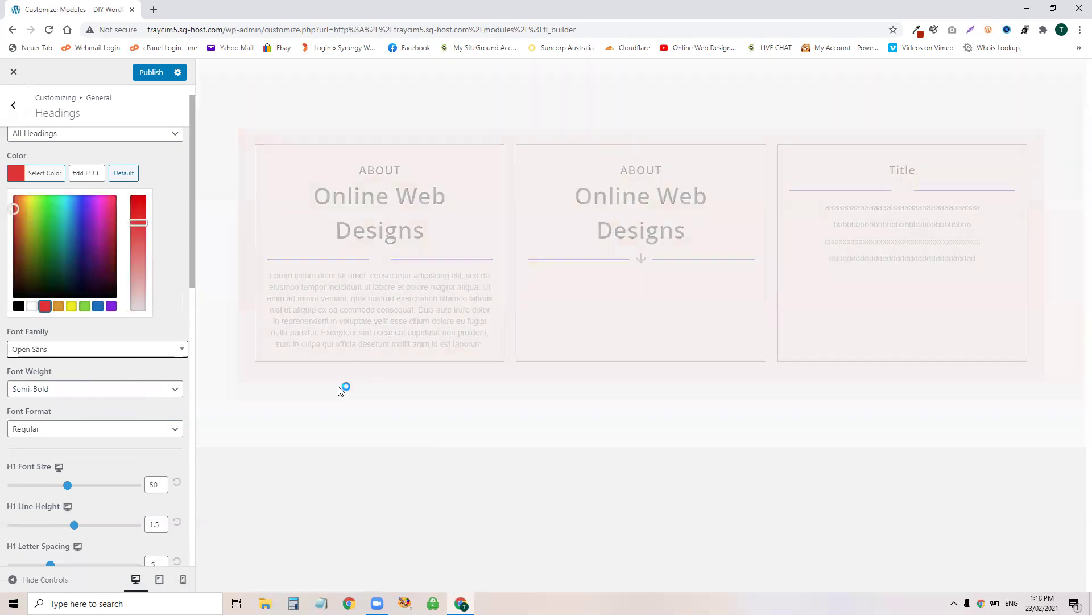
click(97, 306)
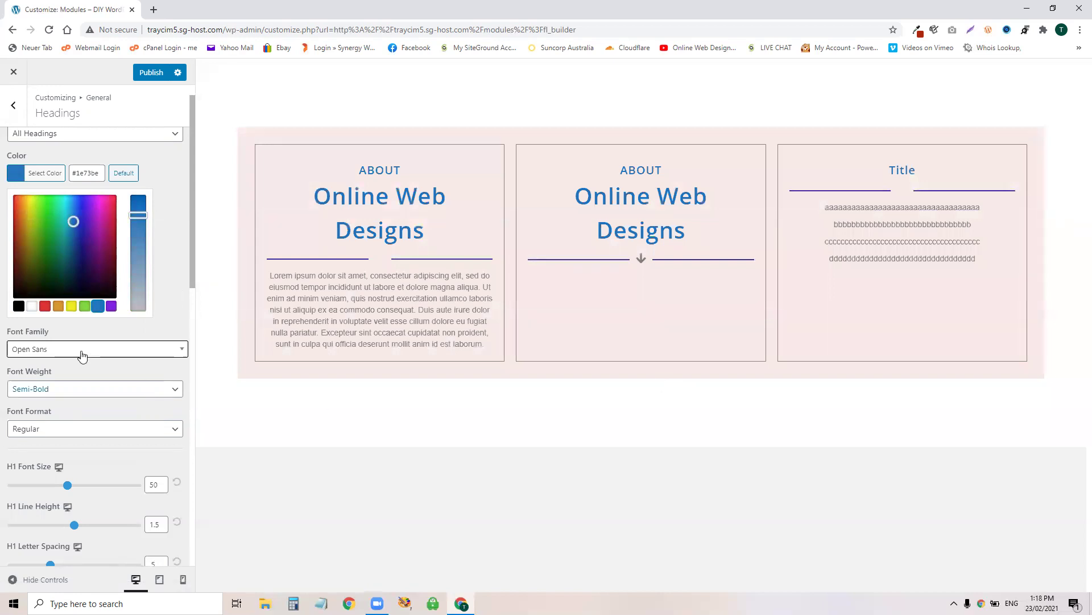
click(19, 307)
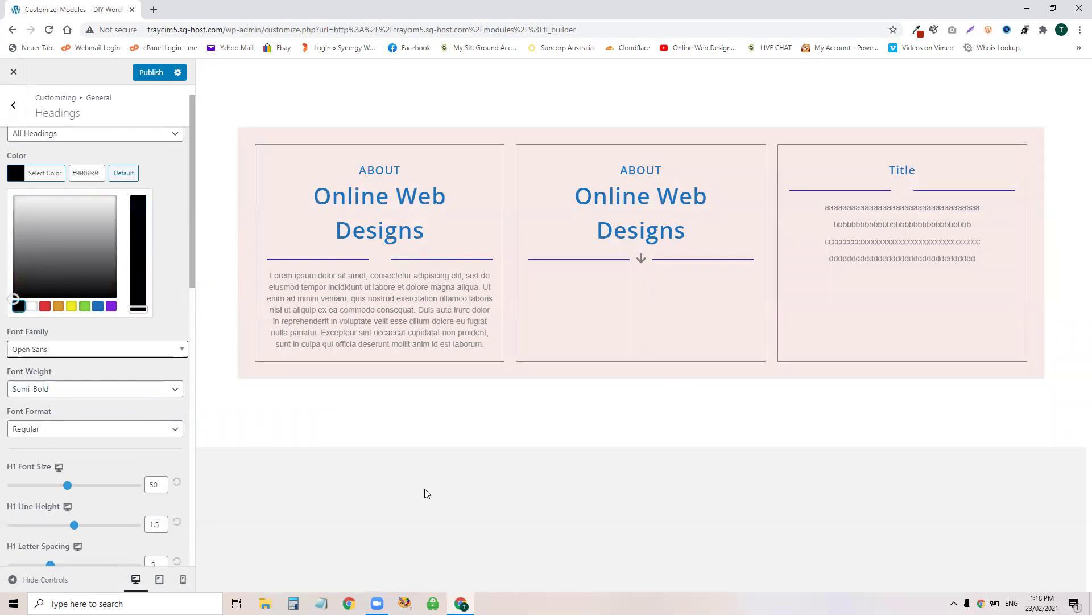
drag(13, 295, 14, 288)
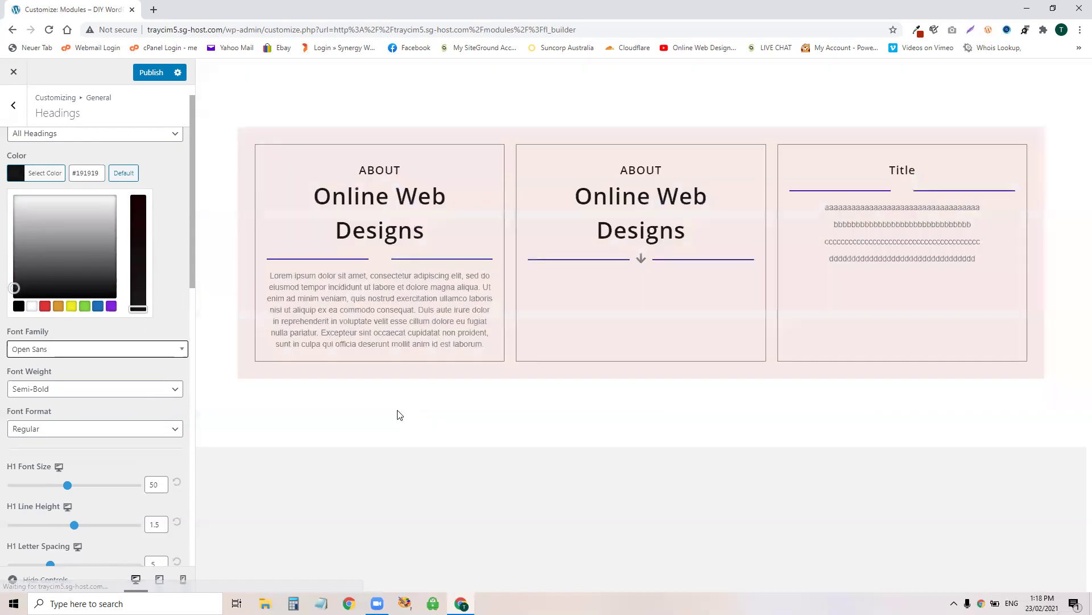
Switch headings to Poppins Semi-Bold and publish the changes
click(42, 349)
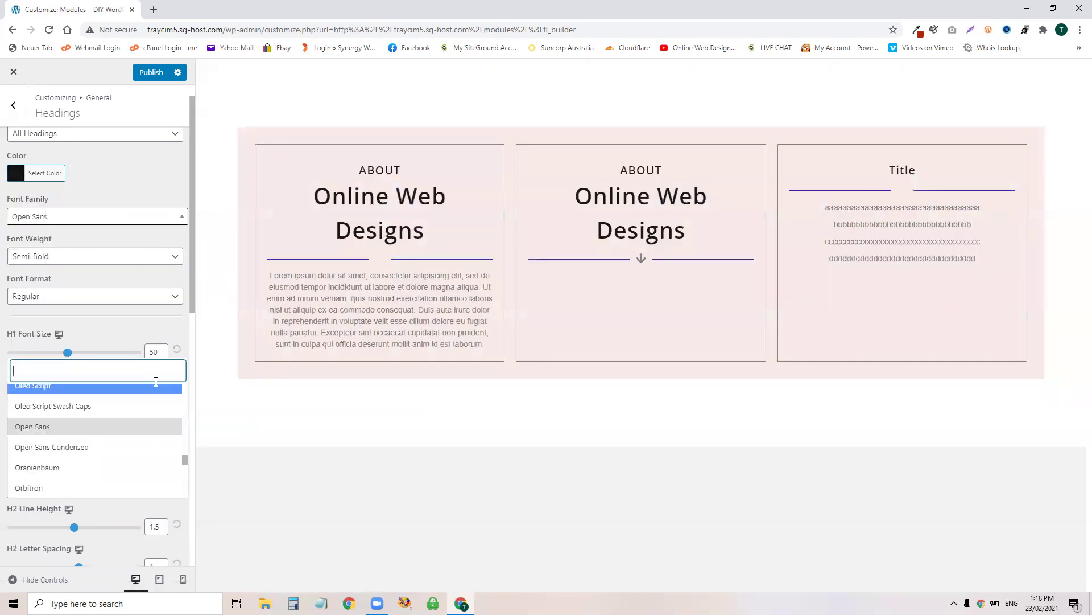
text(pop)
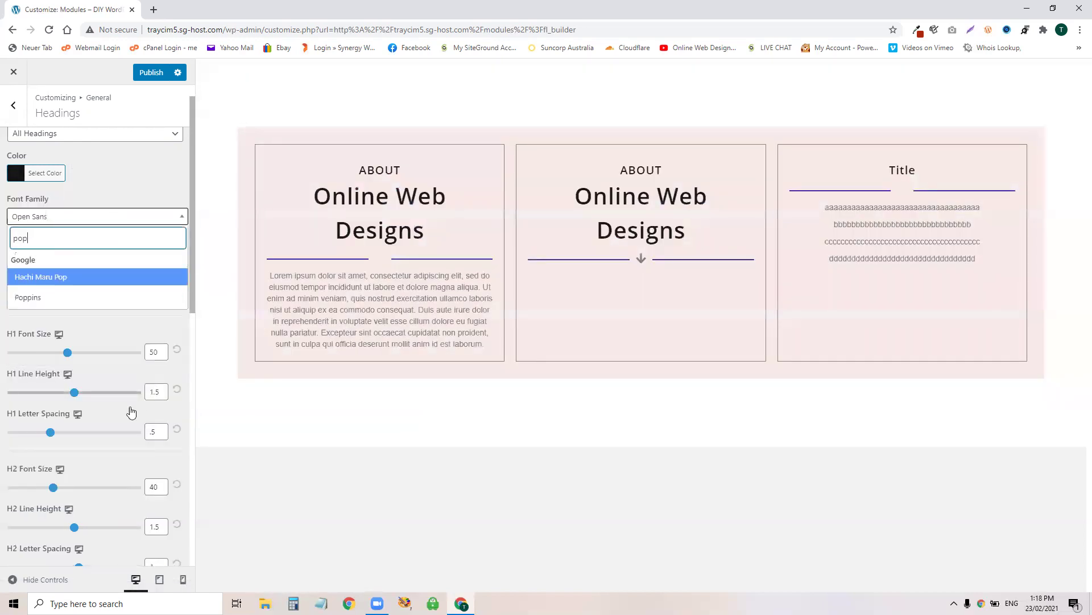
click(34, 295)
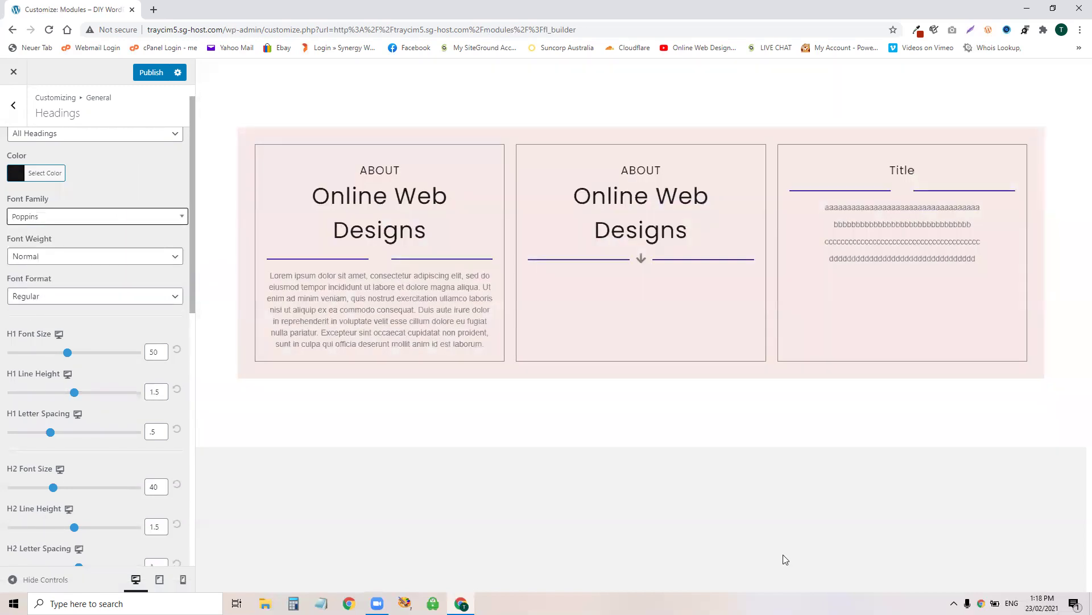
click(68, 260)
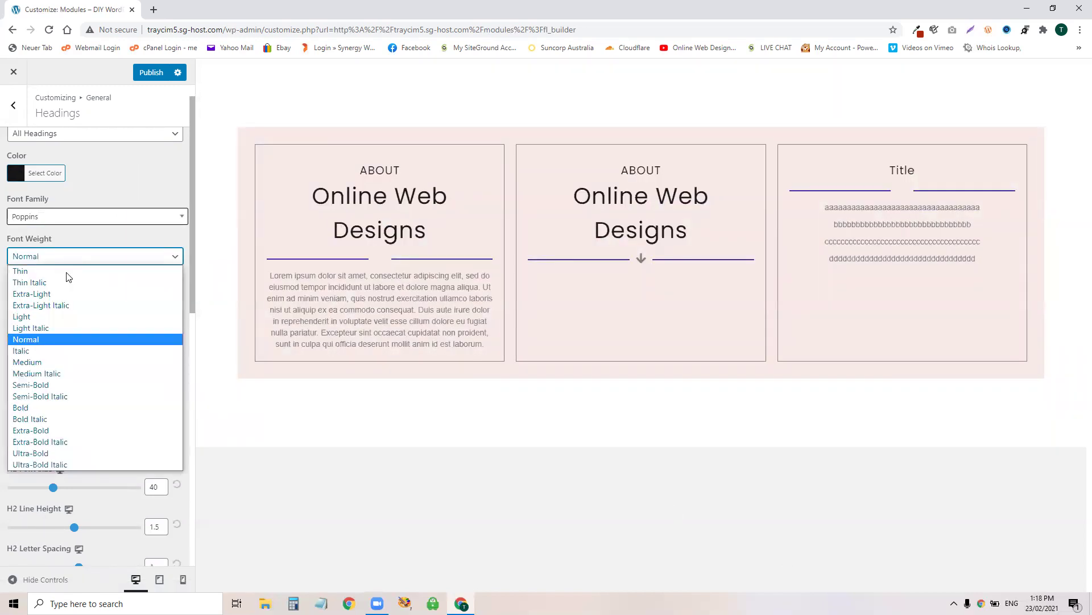
click(60, 385)
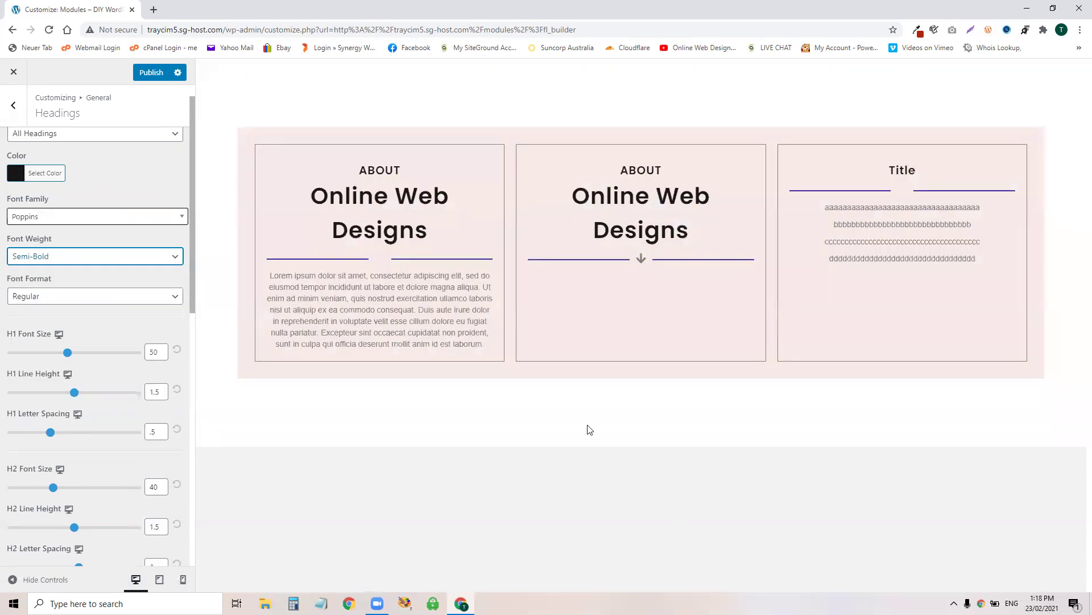
click(146, 74)
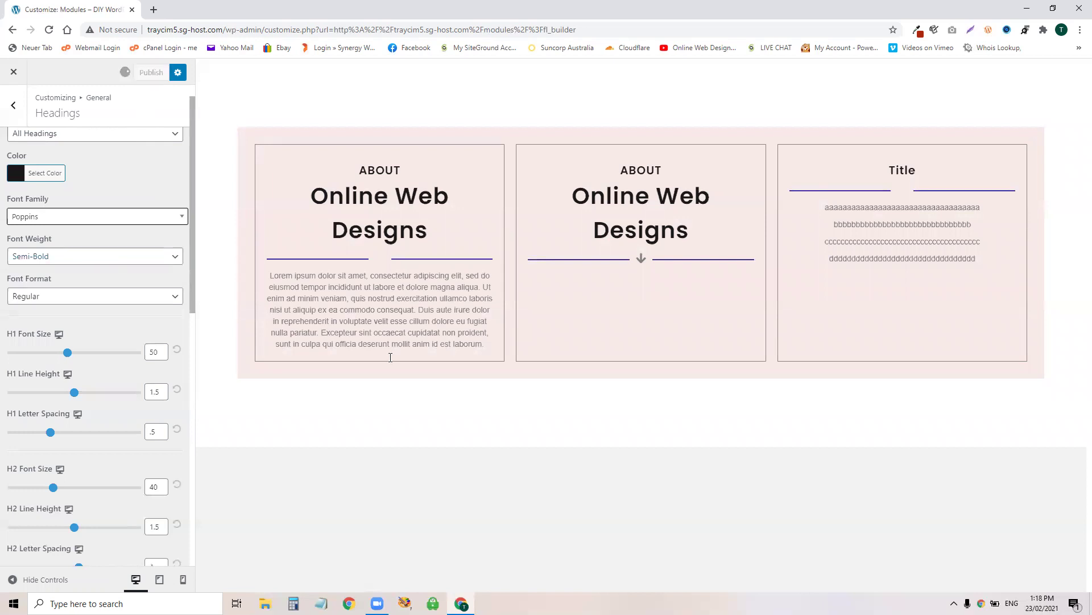
Open the body Text typography settings and set the font size to 16
click(14, 107)
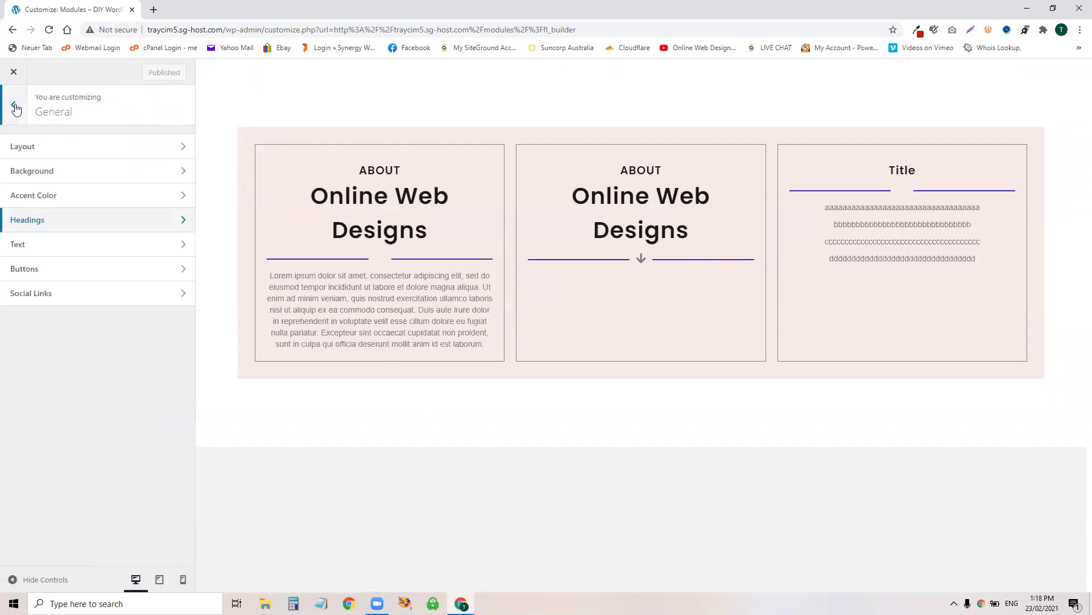
click(60, 245)
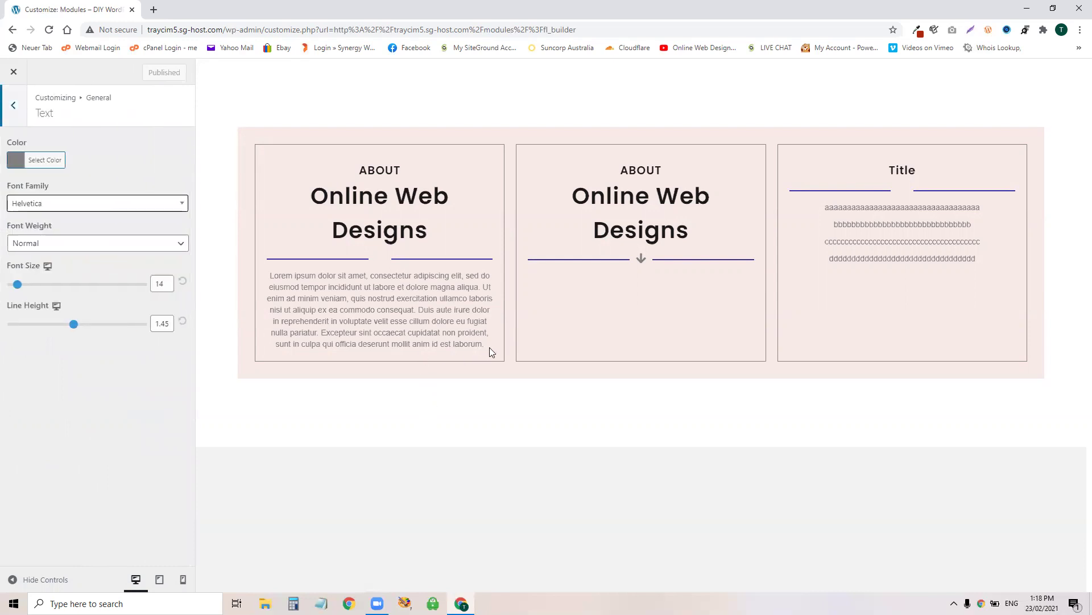
drag(482, 347, 273, 275)
click(270, 428)
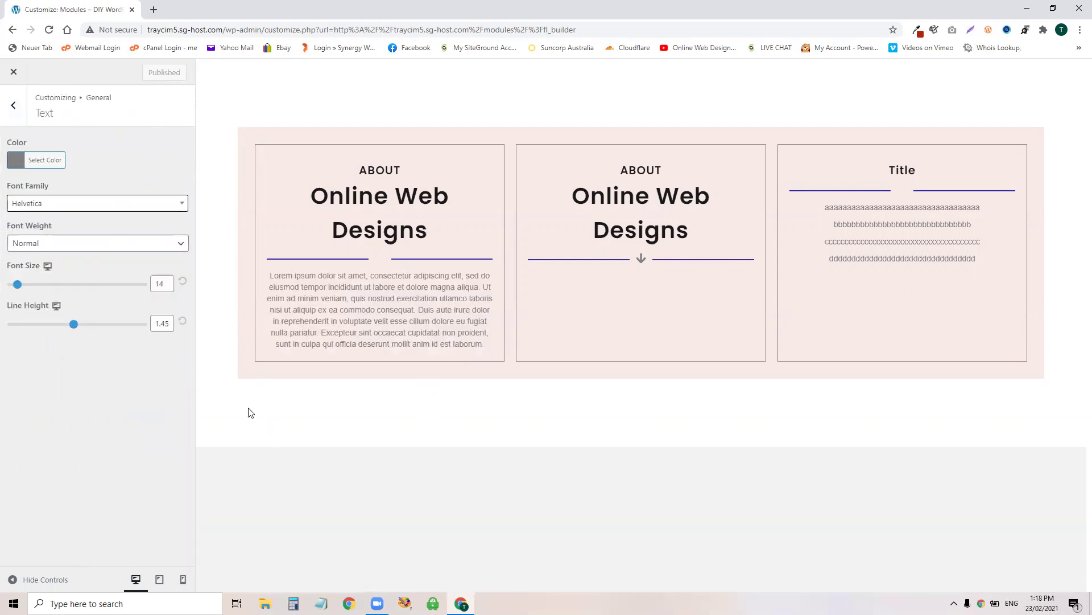
double_click(161, 287)
text(16)
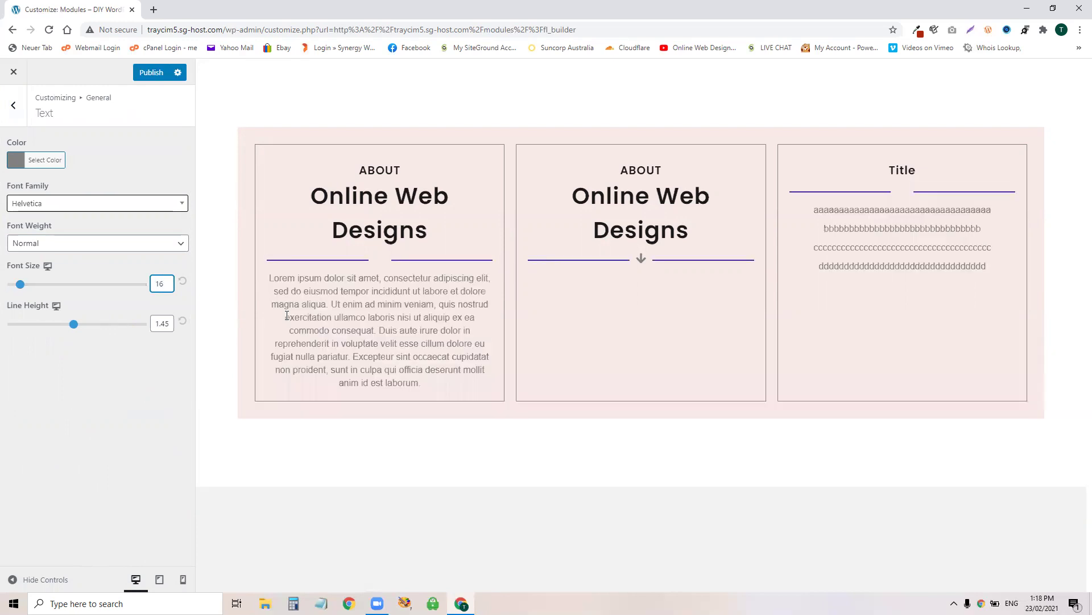
Experiment with body line height values, applying 1.3
double_click(156, 323)
text(1.5)
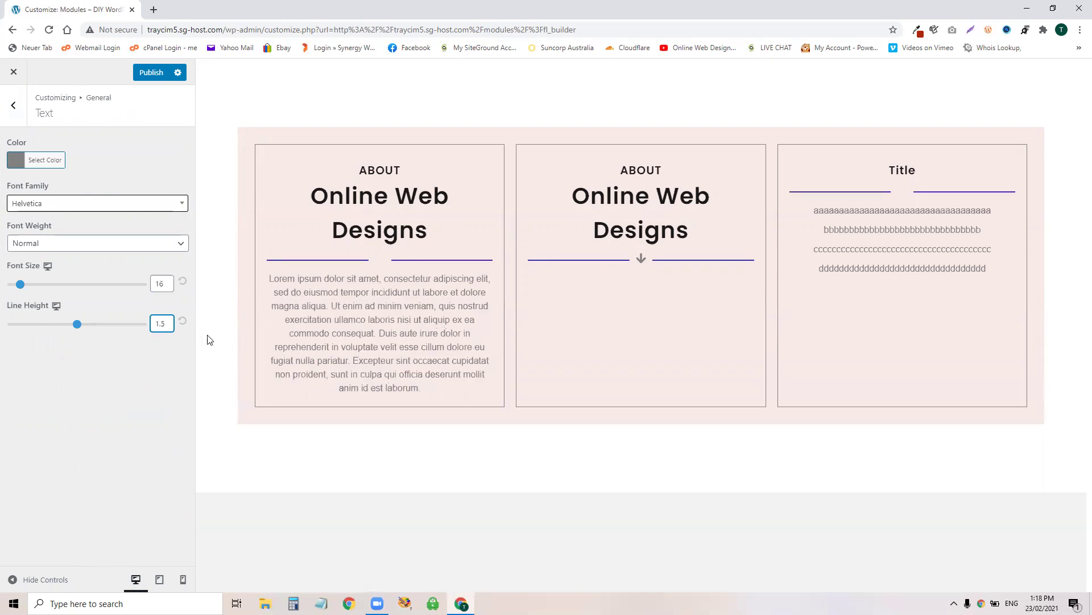
key(ctrl+a)
text(0)
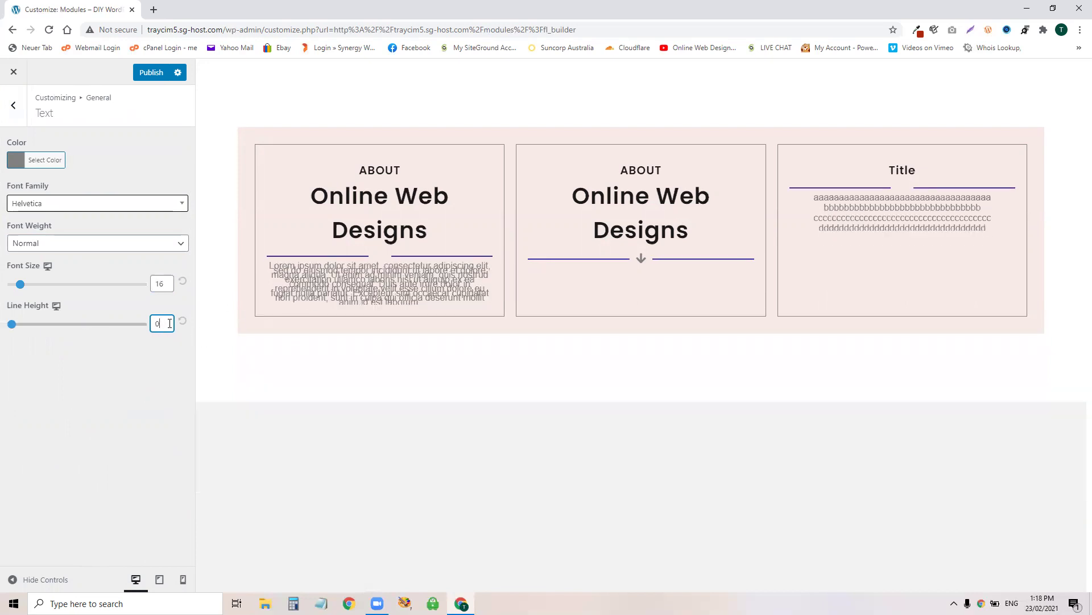
key(ctrl+a)
text(5)
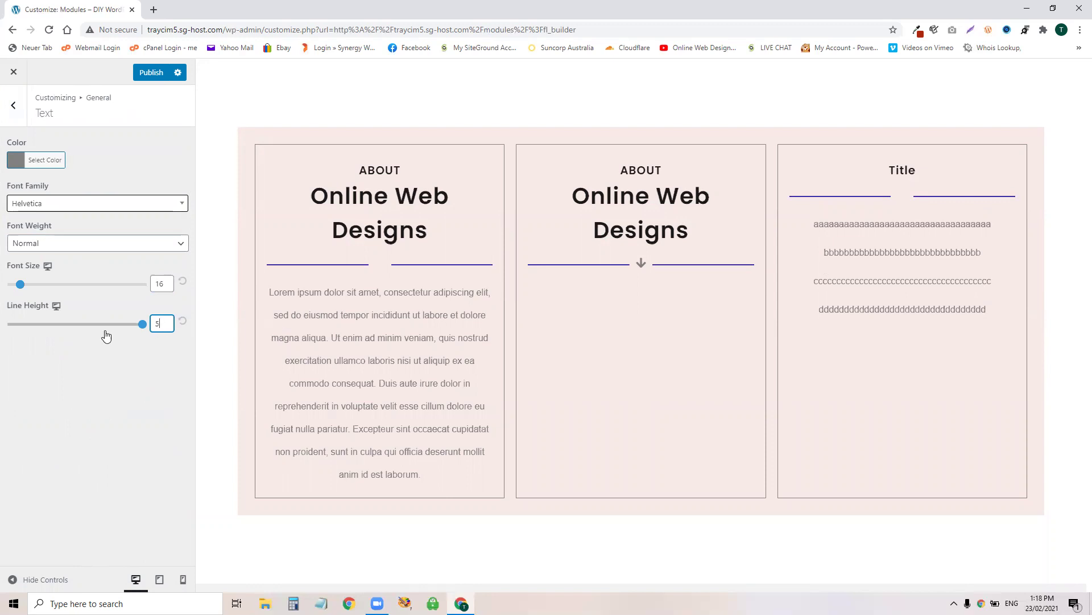
drag(324, 291, 378, 315)
double_click(155, 324)
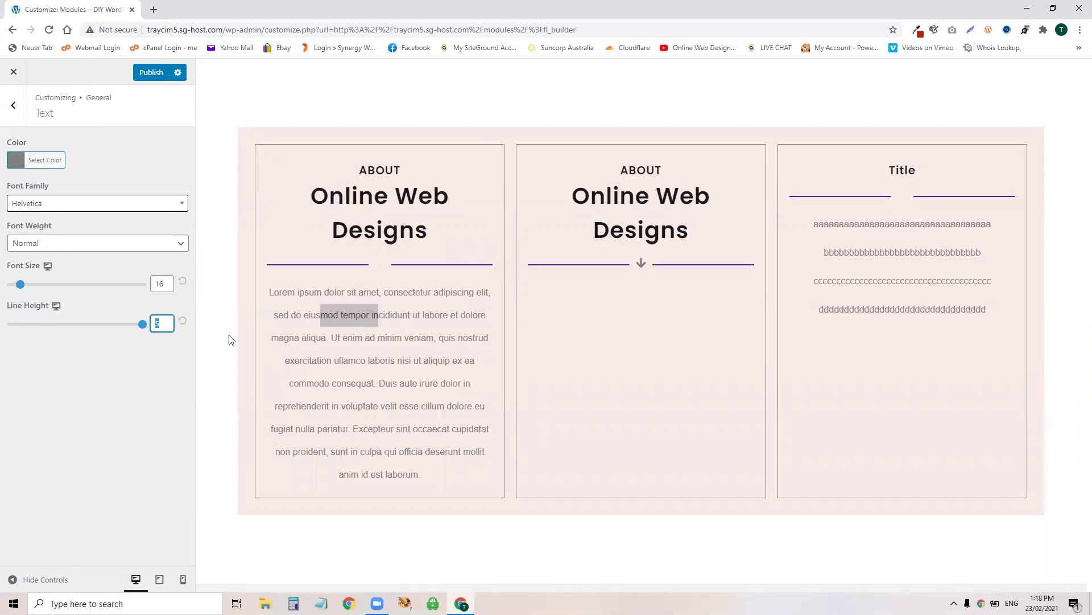
text(1)
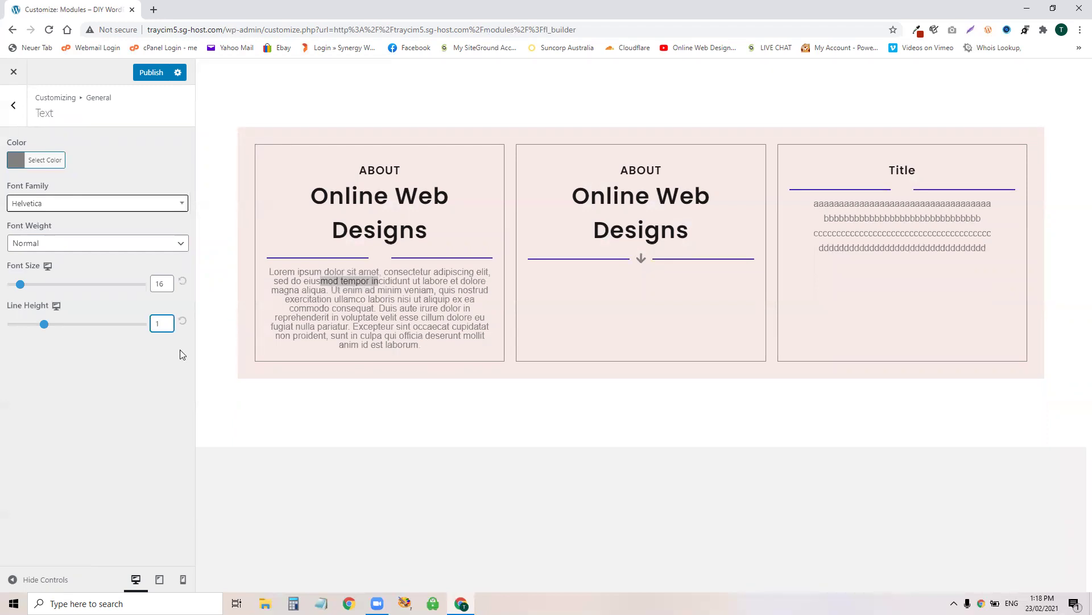
double_click(157, 323)
text(2)
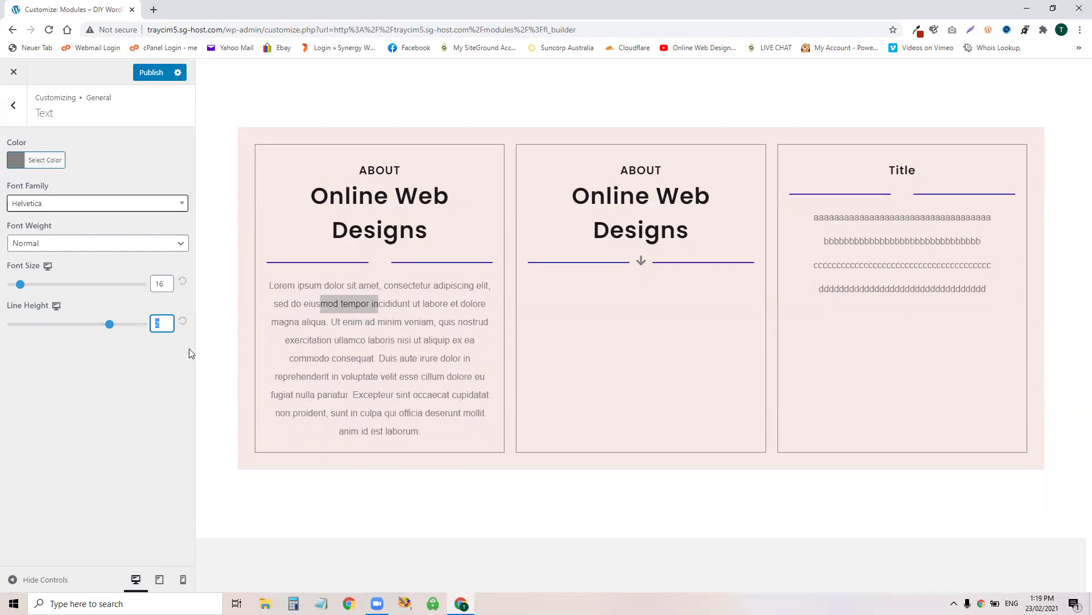
text(1.3)
click(207, 402)
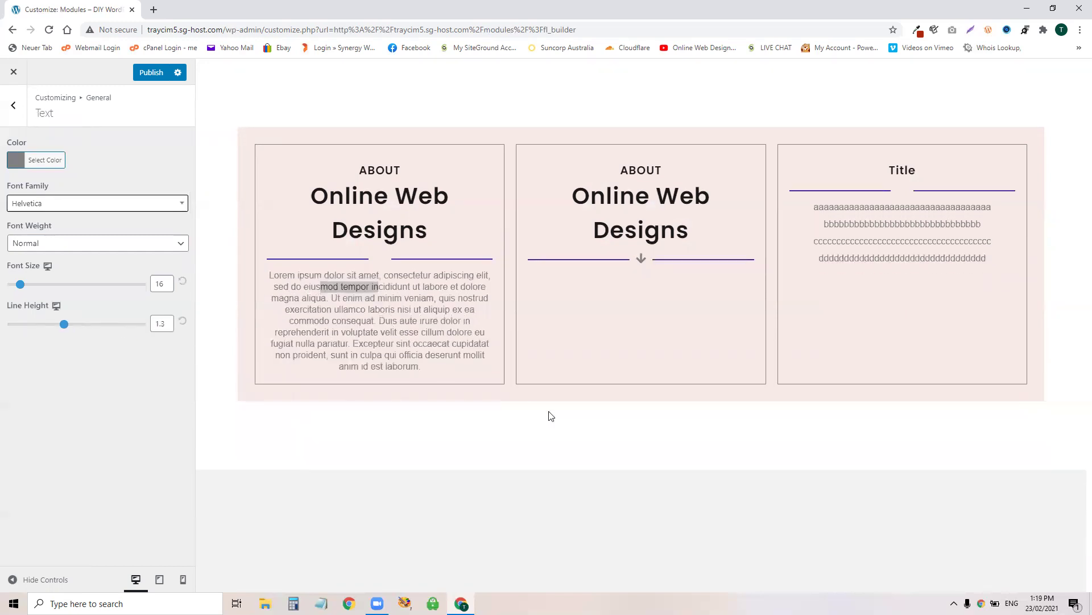
Nudge the body line height up to 1.4 and apply it
click(422, 322)
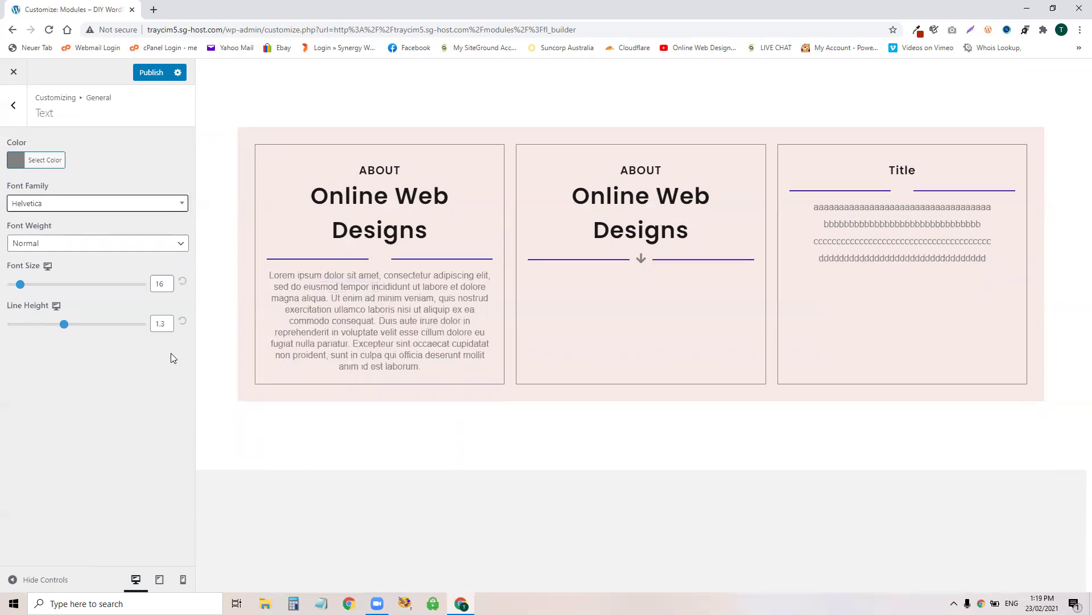
click(173, 323)
key(Up)
click(92, 402)
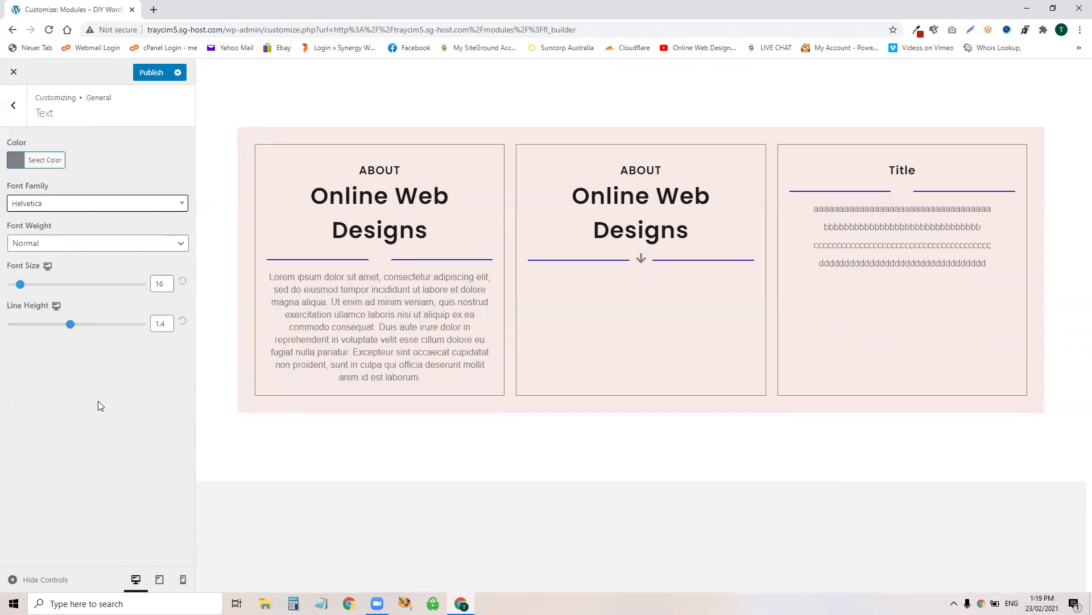
Try Georgia as the body font with Bold, then Light weight
click(74, 204)
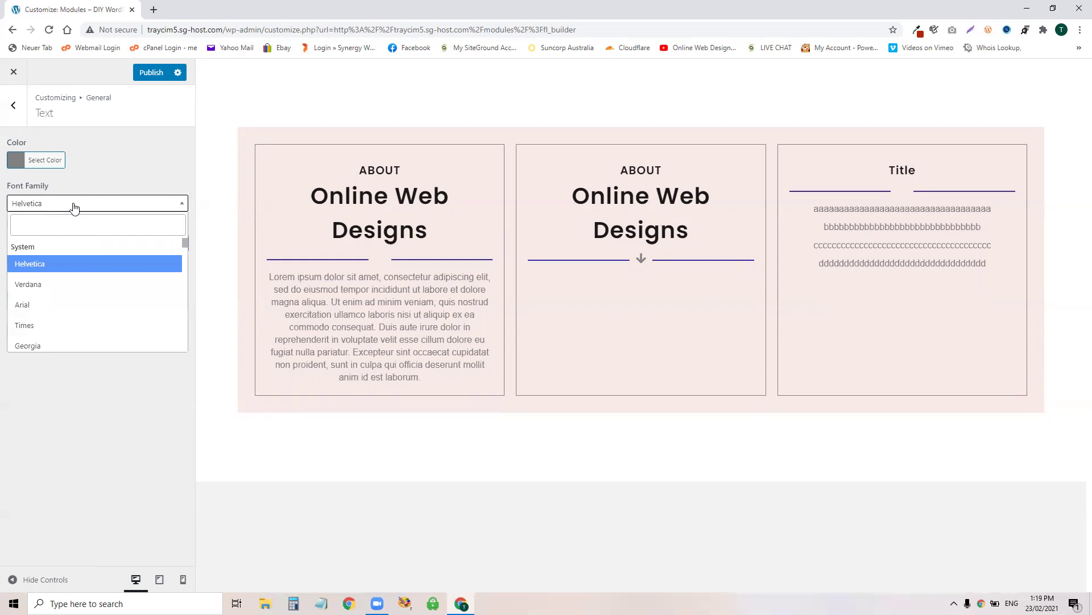
click(60, 345)
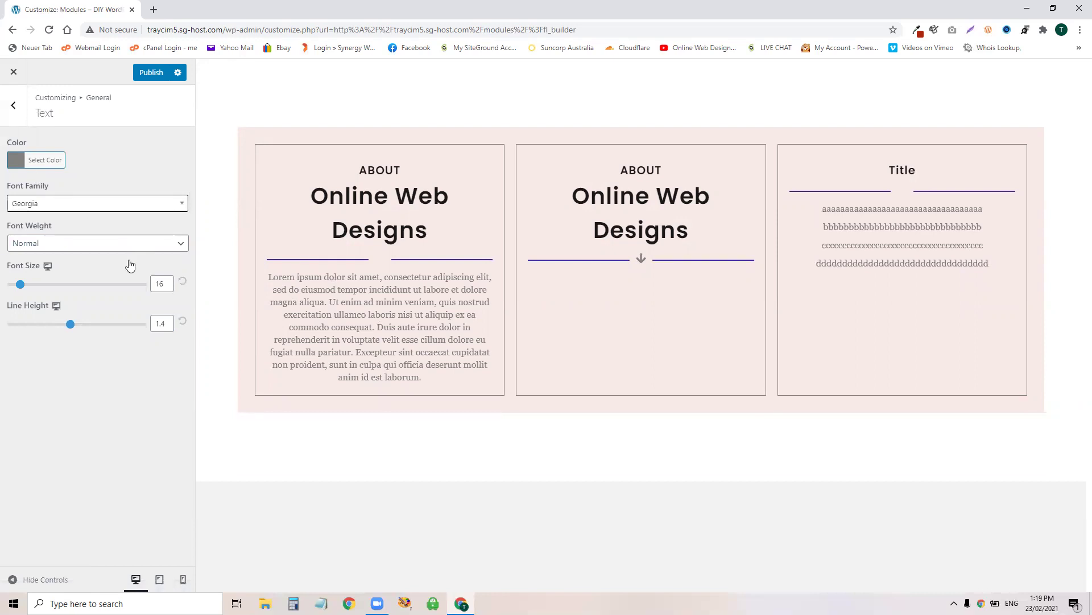
click(113, 244)
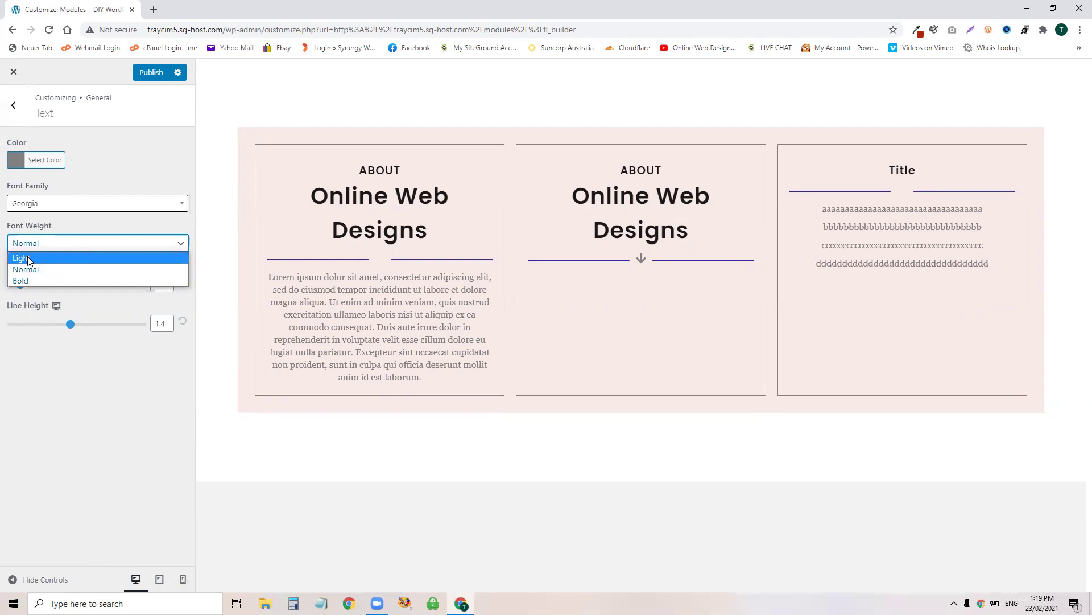
click(26, 281)
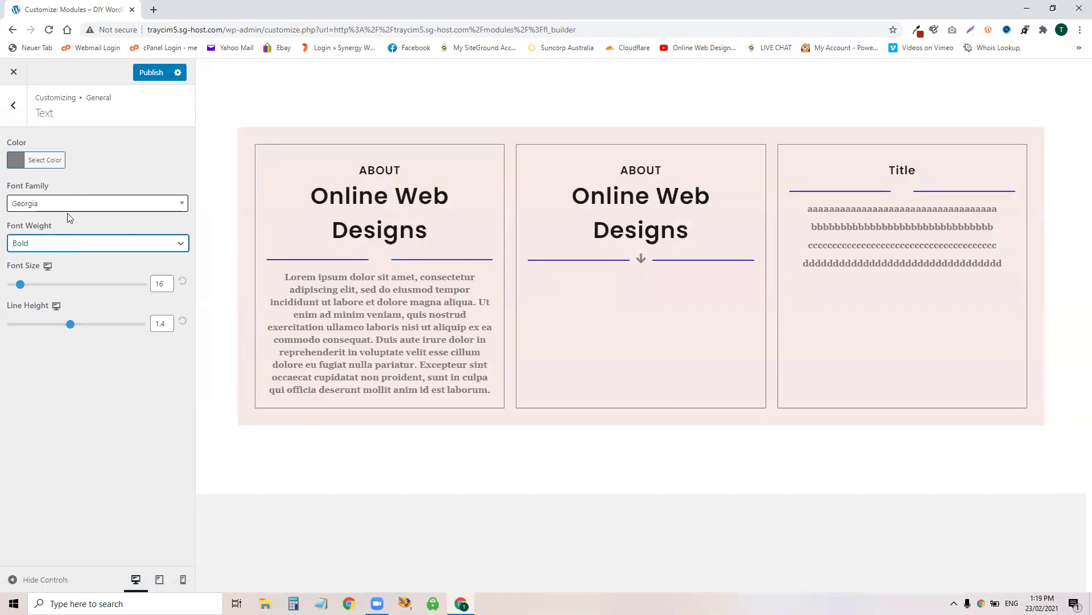
click(34, 244)
click(39, 256)
Try Actor as the body font and check its weight options
click(86, 204)
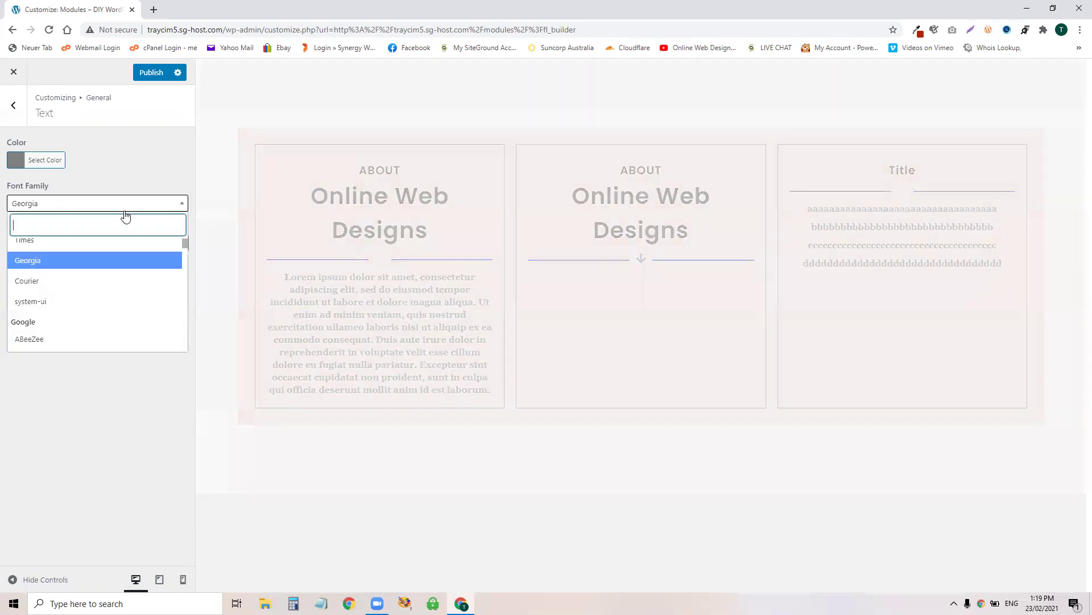
scroll(57, 313, down, 3)
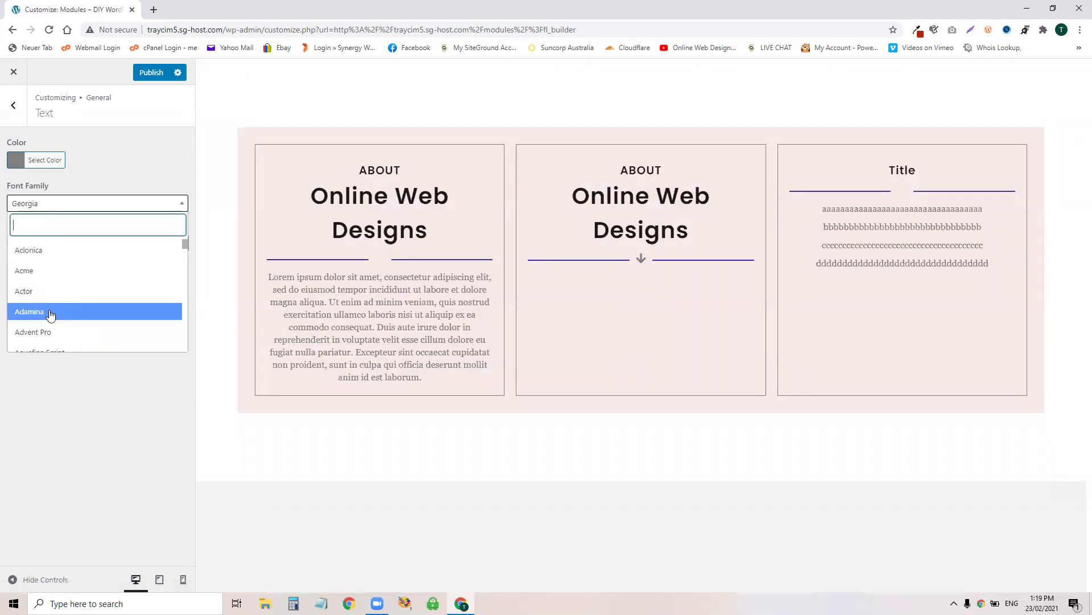
click(36, 312)
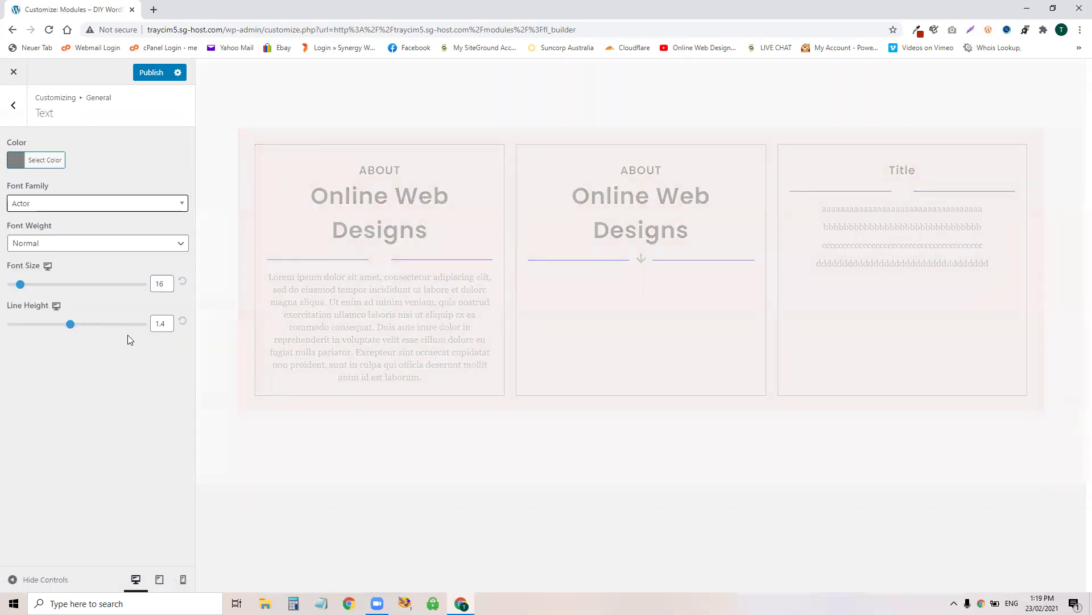
click(110, 244)
click(110, 244)
click(110, 245)
click(110, 244)
Set the body font to Lato in Bold weight
click(128, 206)
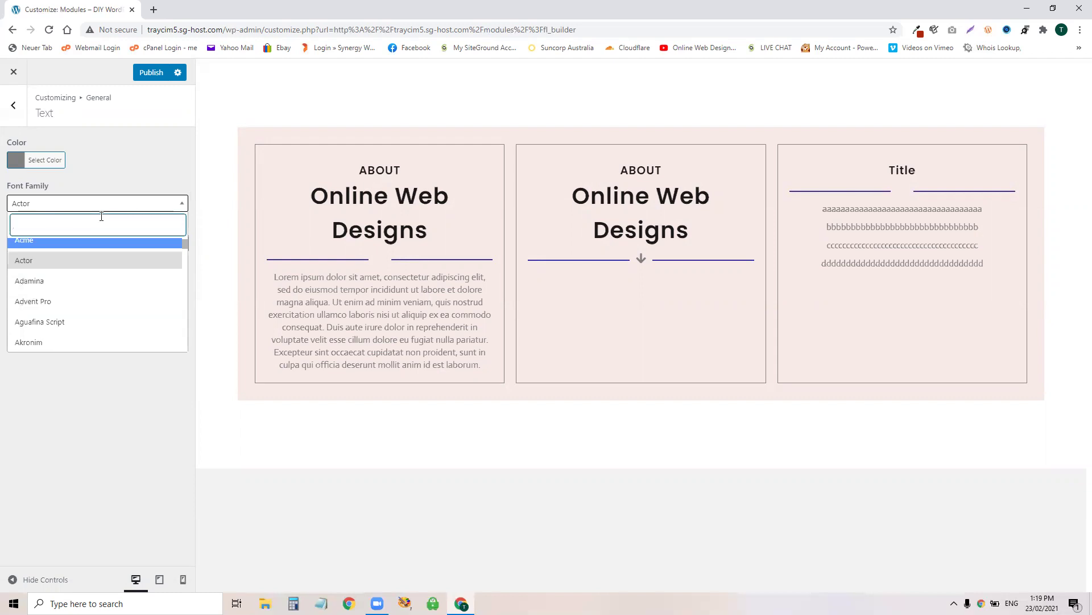
text(lato)
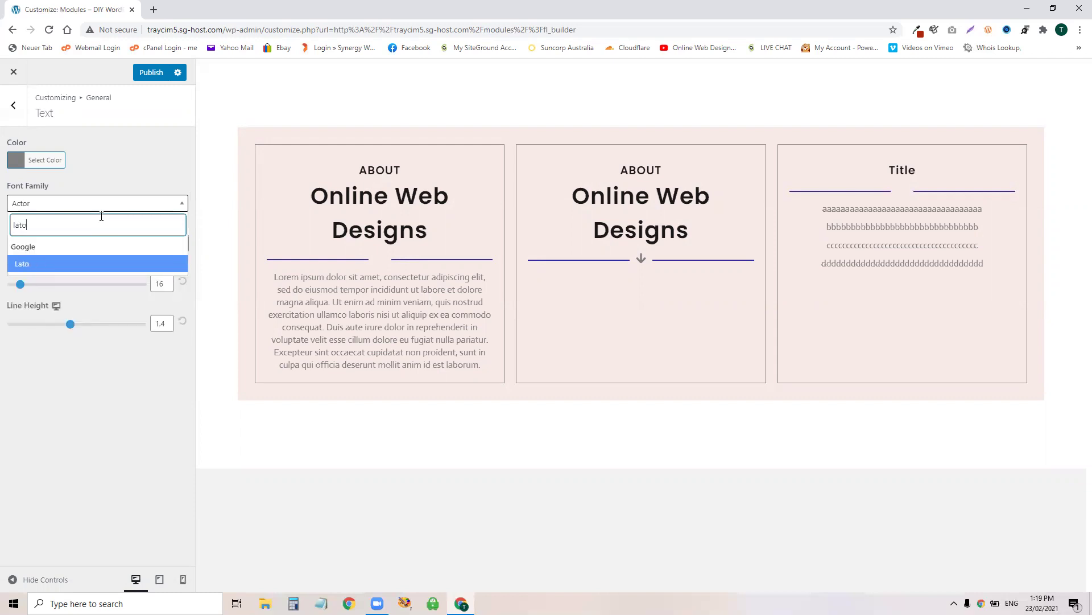
click(63, 265)
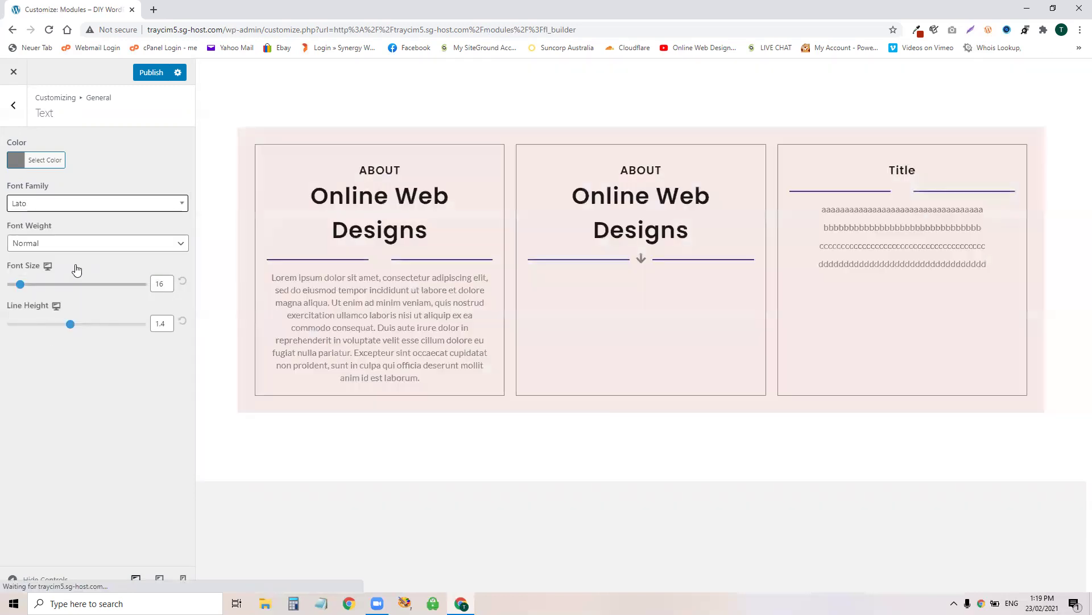
click(78, 245)
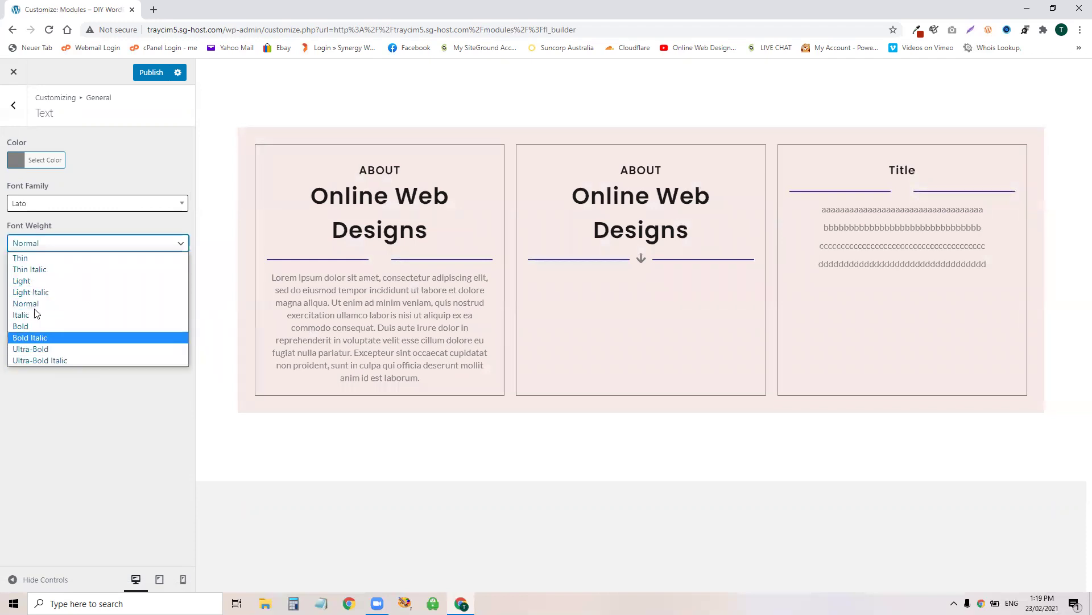
click(26, 326)
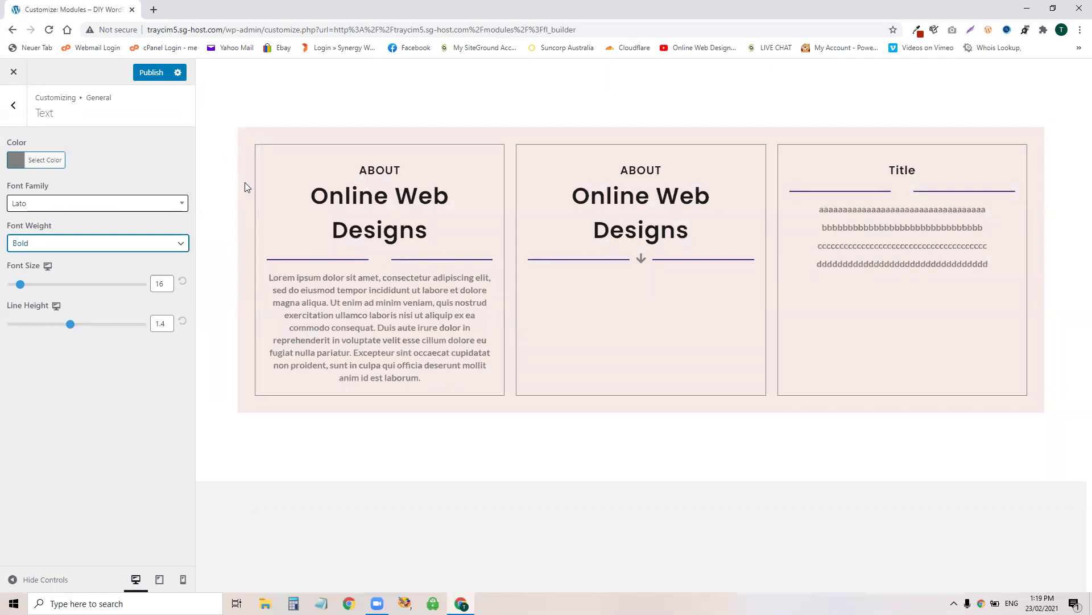
Lighten the heading colour to #333333 and publish the typography changes
drag(311, 191, 460, 202)
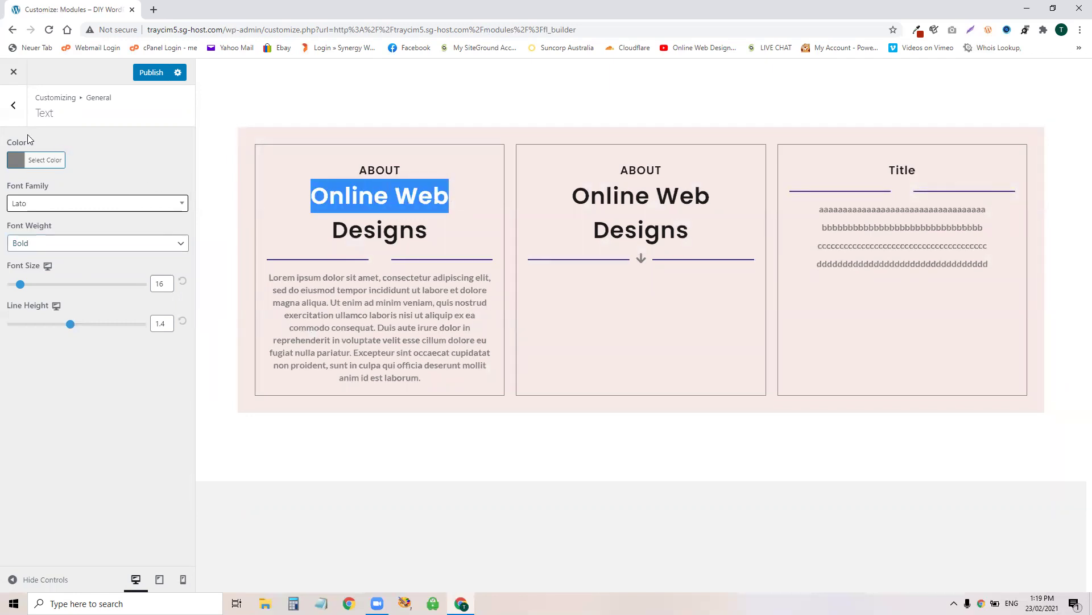
click(13, 107)
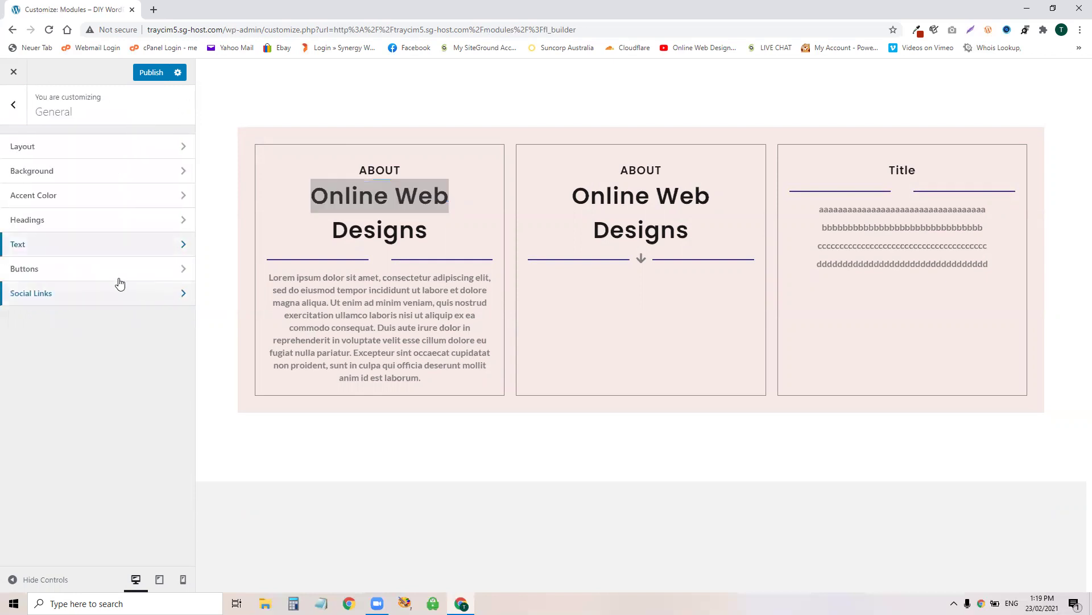
click(76, 228)
click(45, 200)
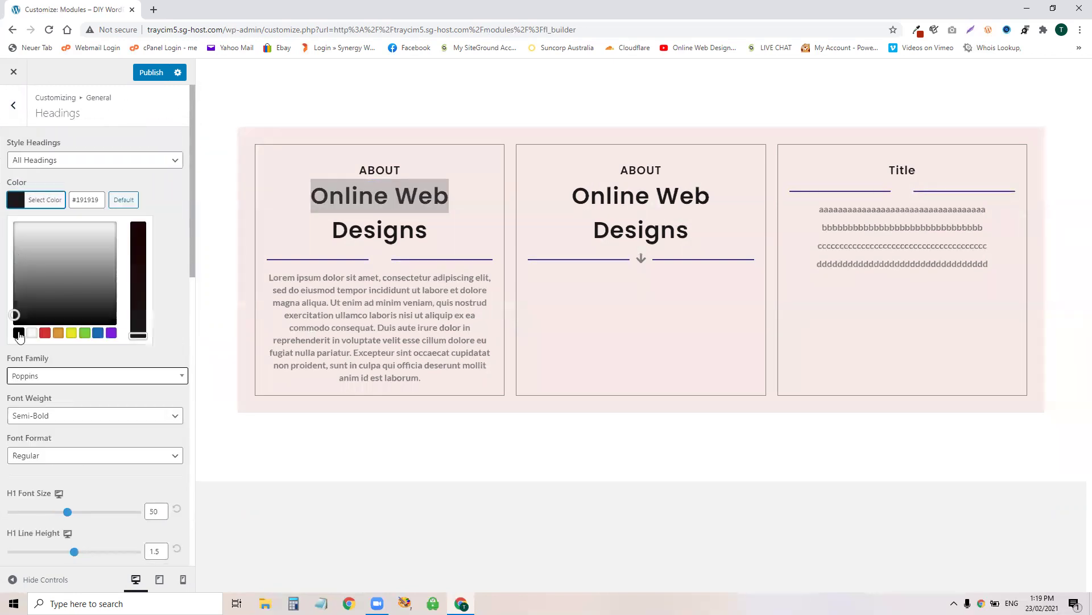
drag(13, 308, 13, 304)
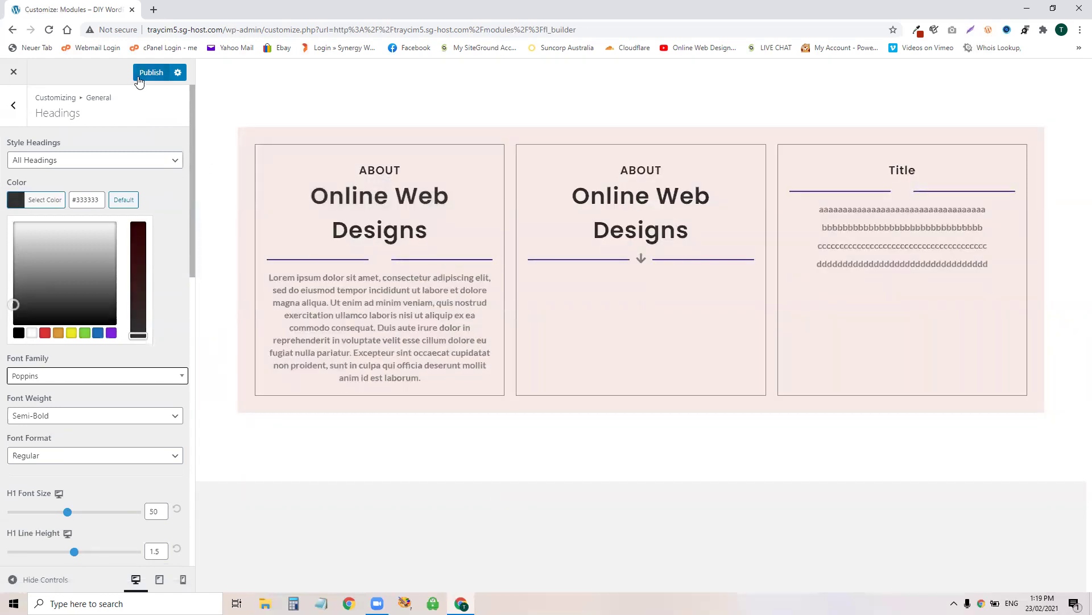
click(138, 77)
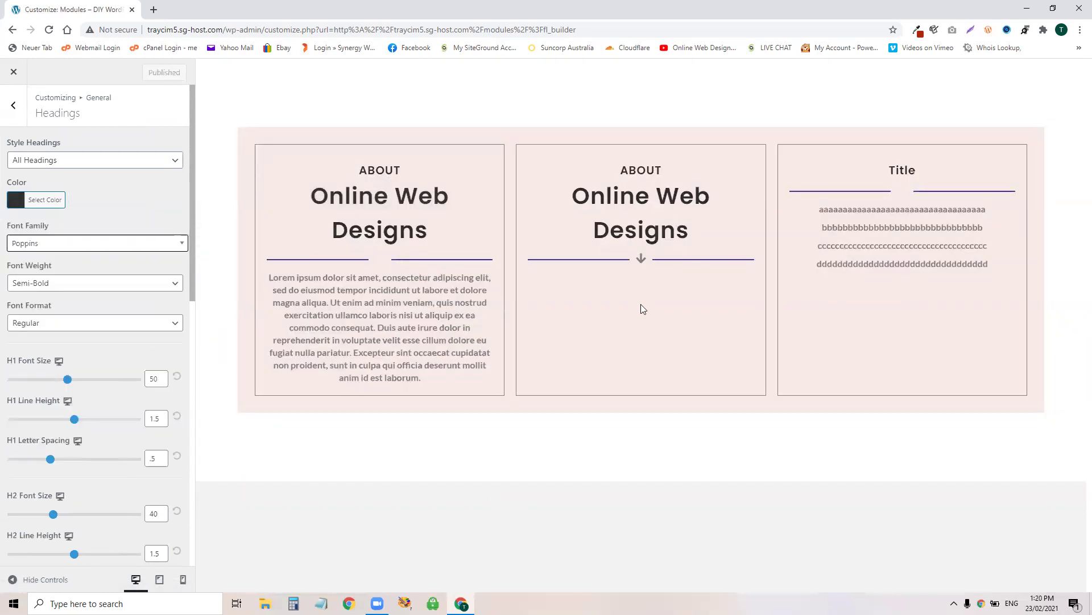
Back out of the Customizer menus and close it to view the live Modules page
click(14, 107)
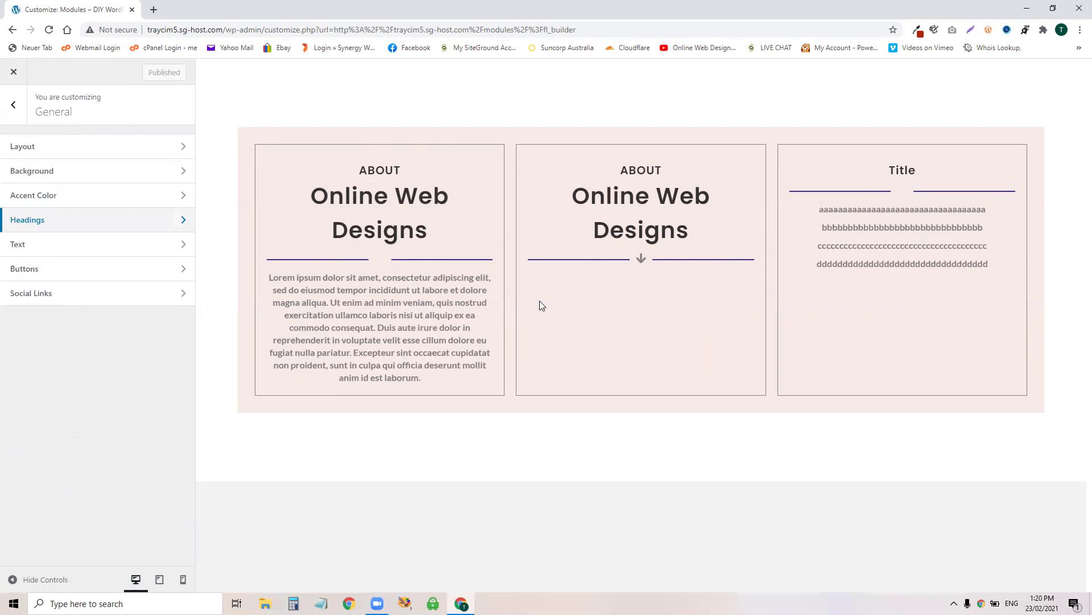
click(13, 105)
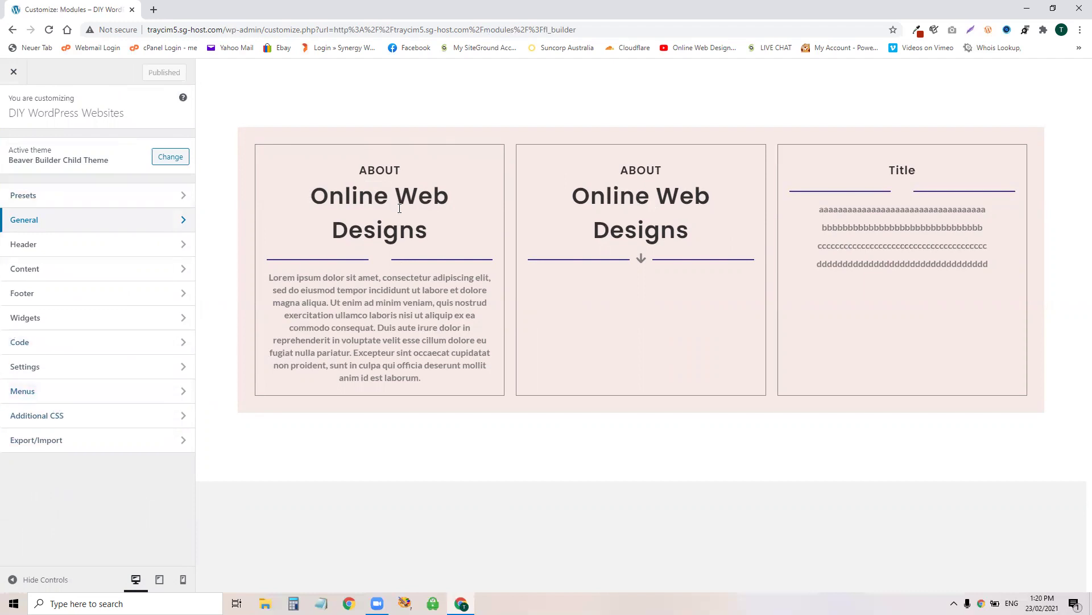
click(14, 76)
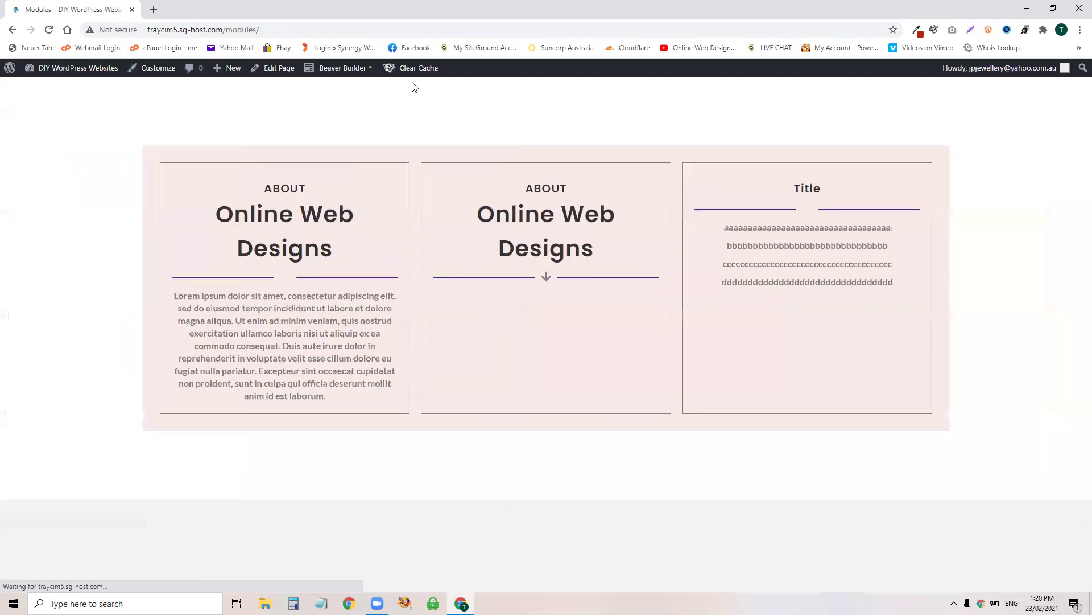